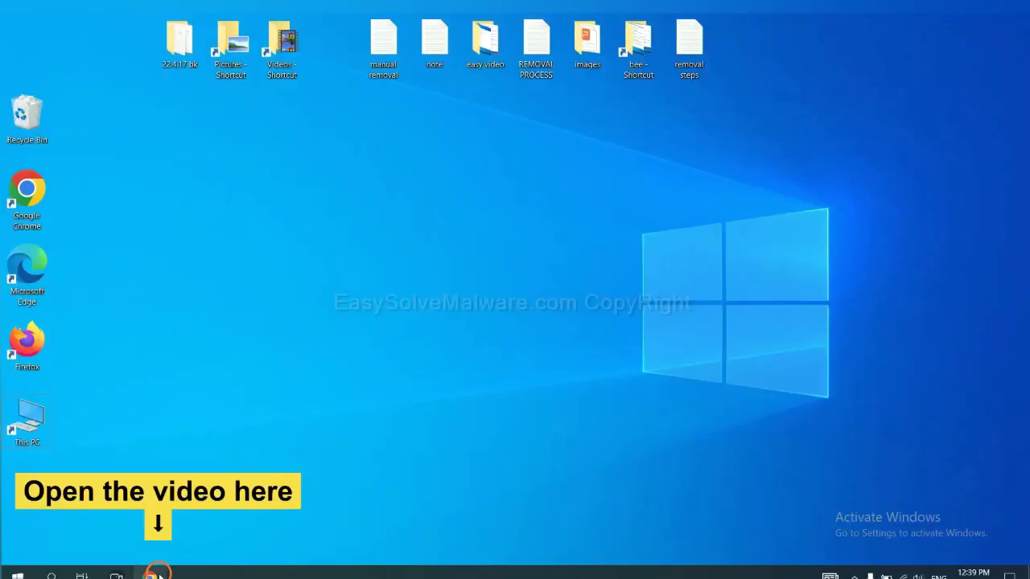
Open the easysolvemalware.com guide from the video description and download the SpyHunter Windows installer.
click(153, 572)
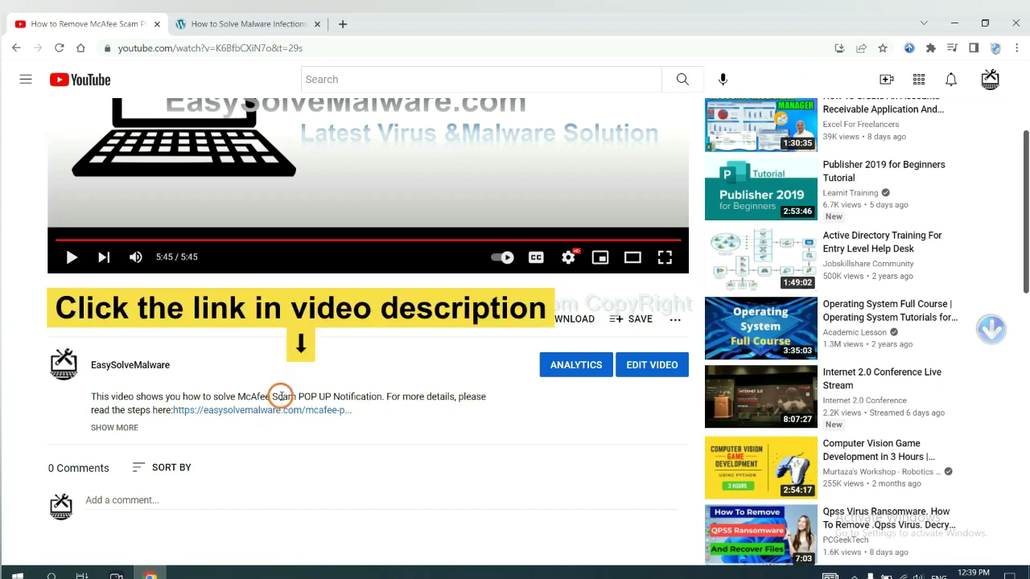
click(286, 410)
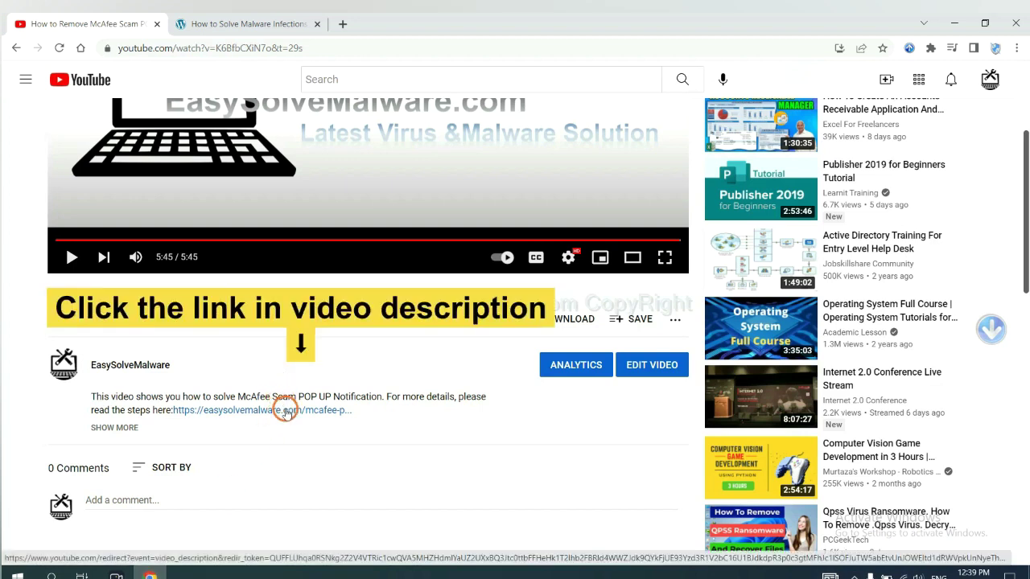
scroll(1023, 286, down, 3)
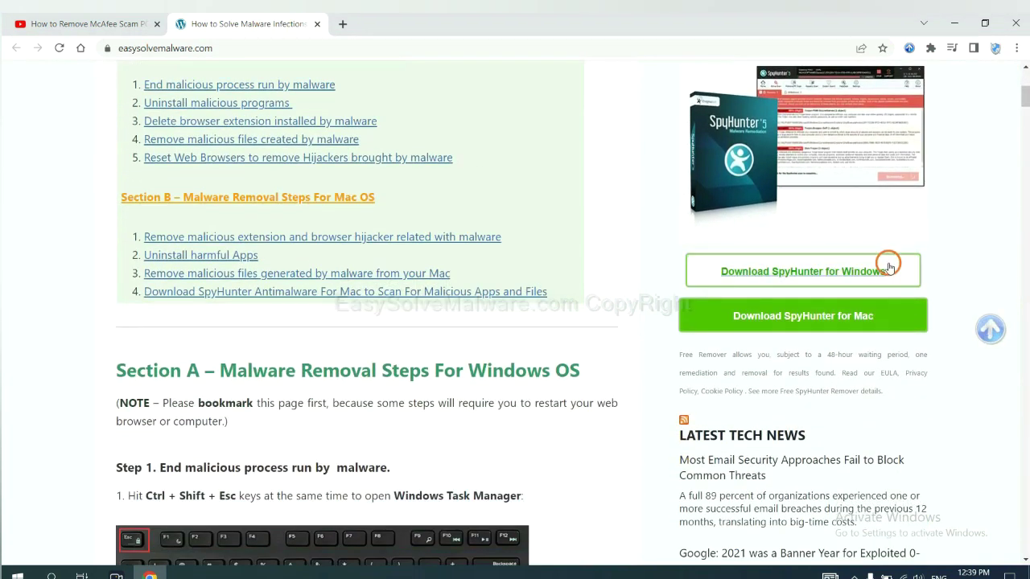
click(875, 270)
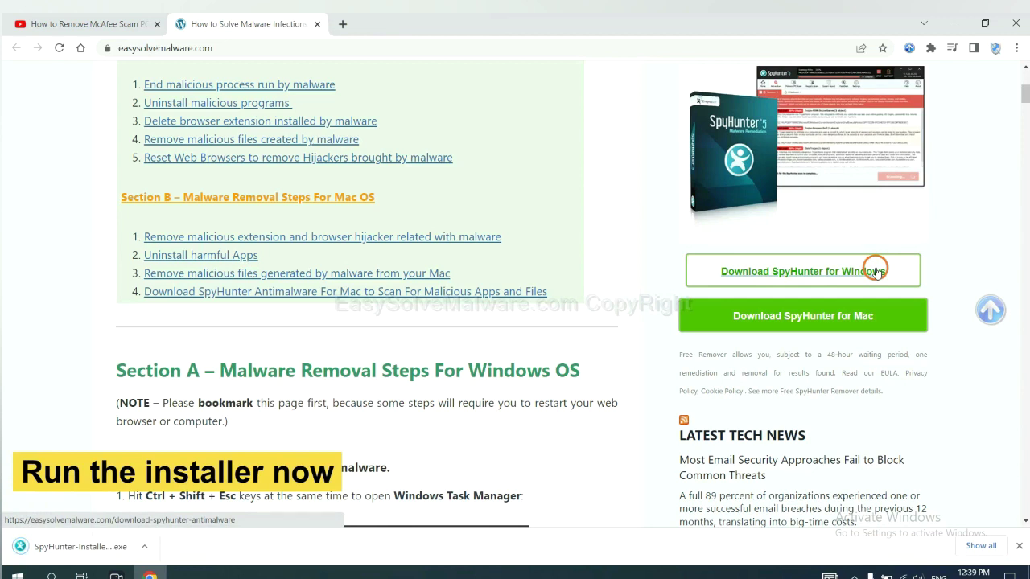
Run the SpyHunter installer in English, accept the EULA, install, and launch SpyHunter 5.
click(66, 546)
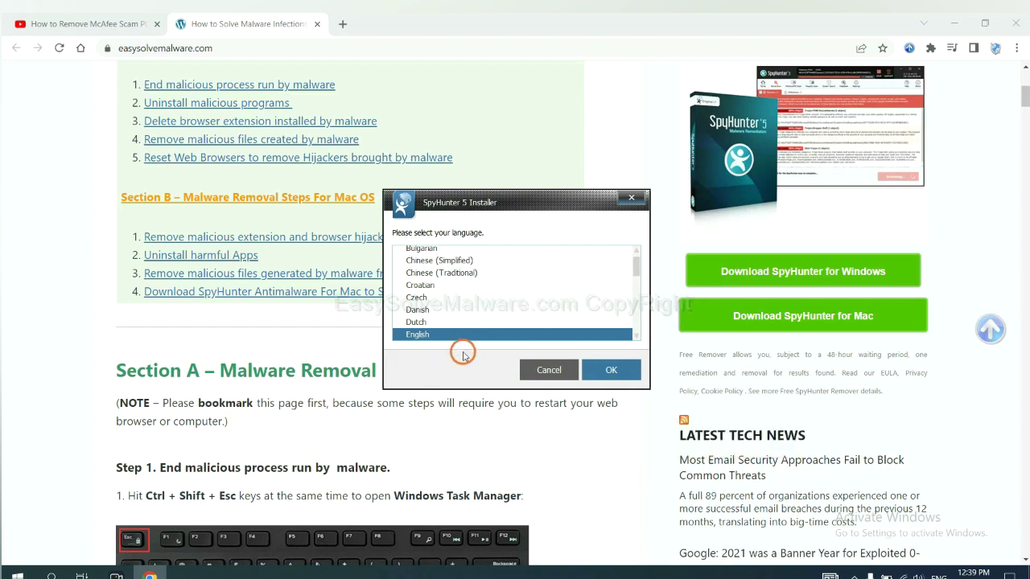
click(595, 368)
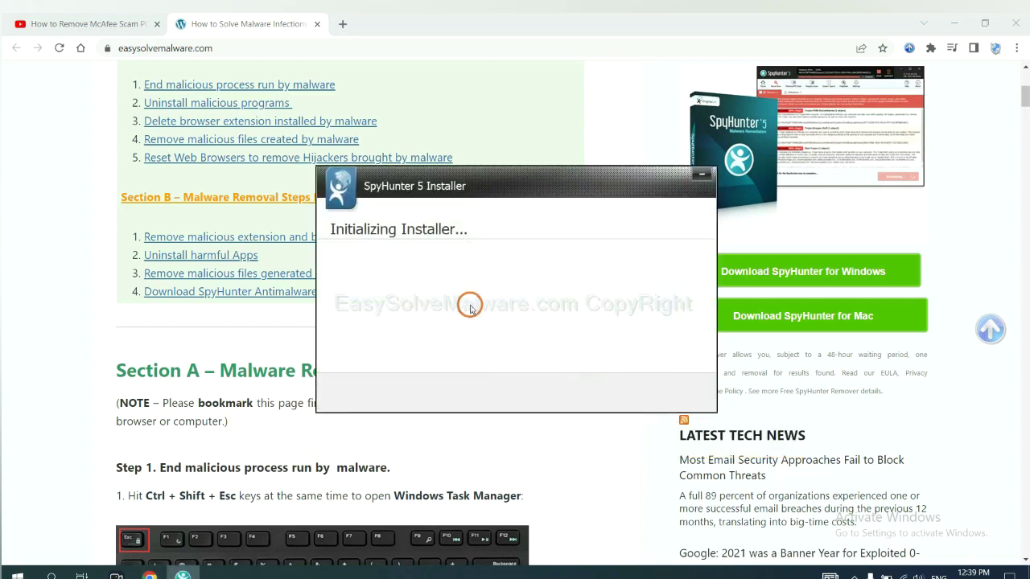
click(441, 304)
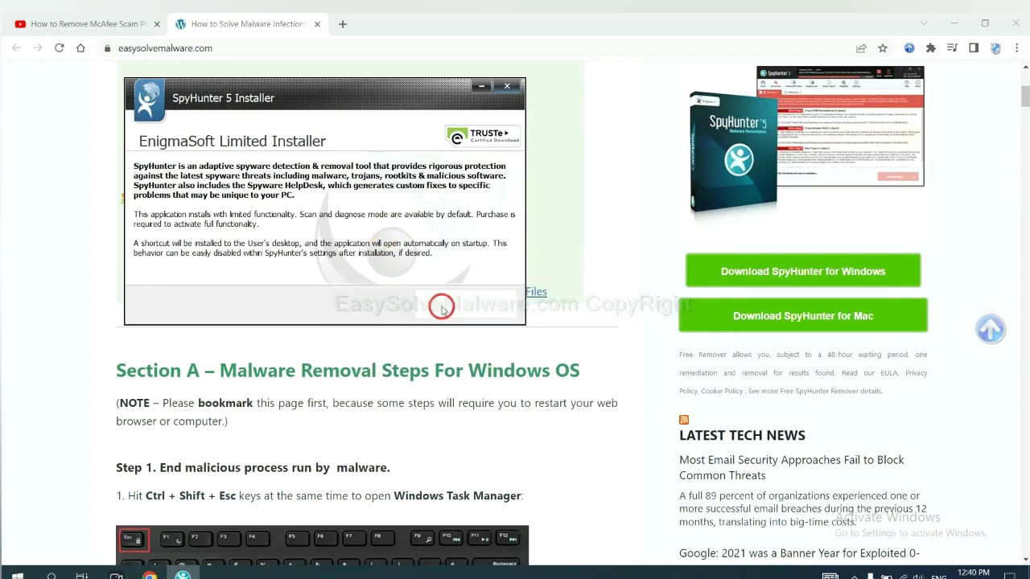
click(333, 271)
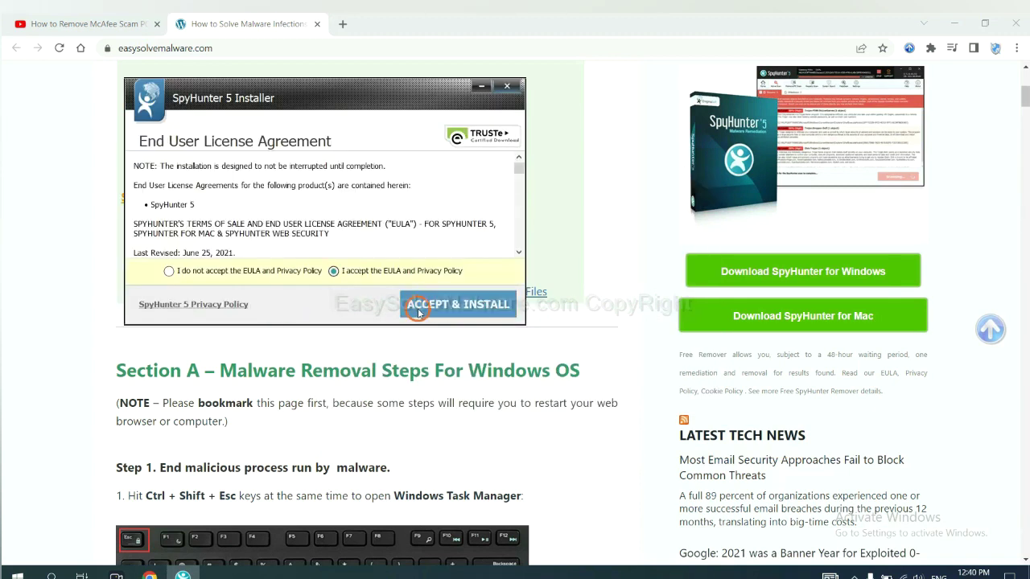
click(417, 310)
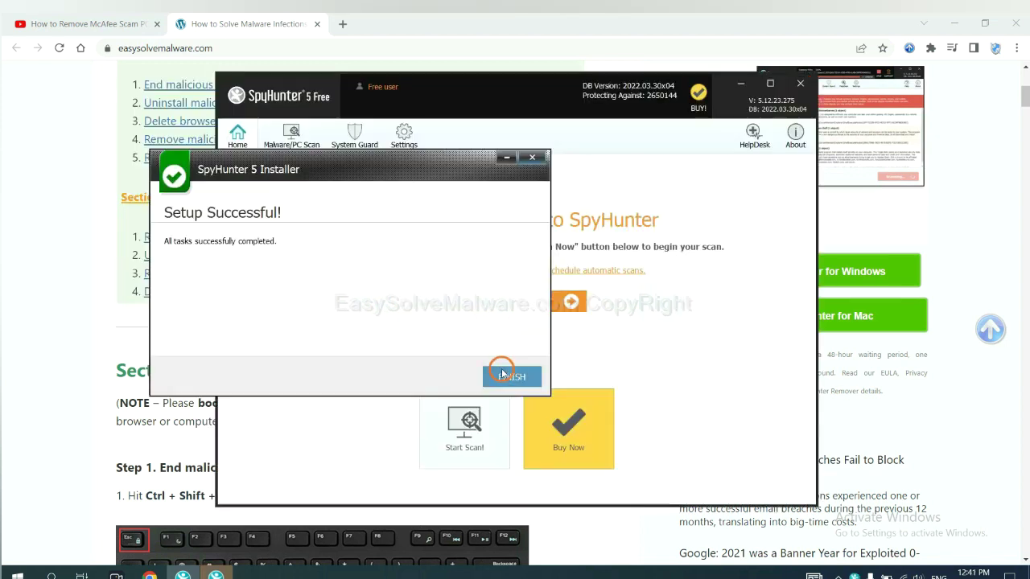
click(507, 374)
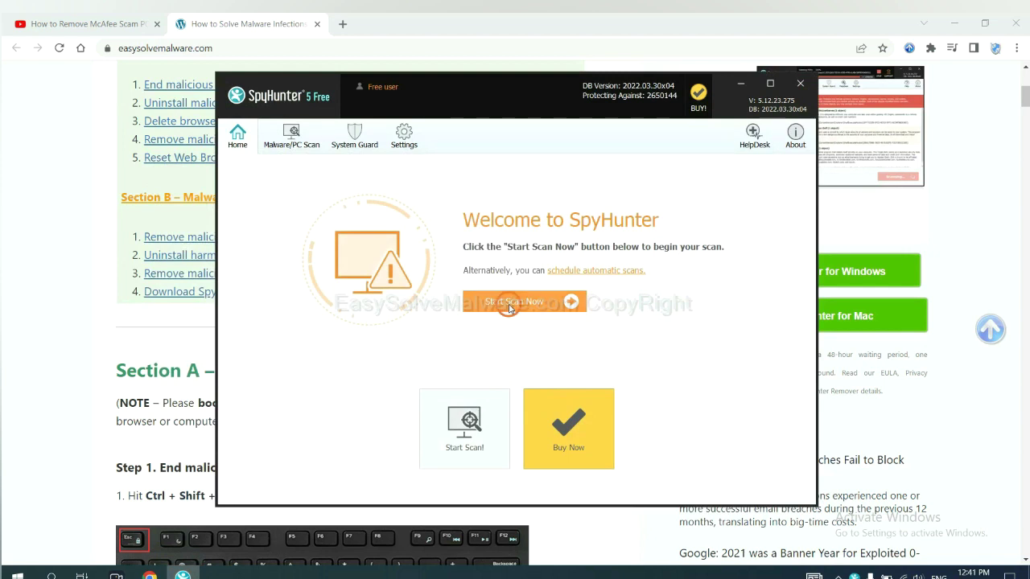
Scan the PC, then continue past the detected remove360.bat unknown object to registration.
click(509, 302)
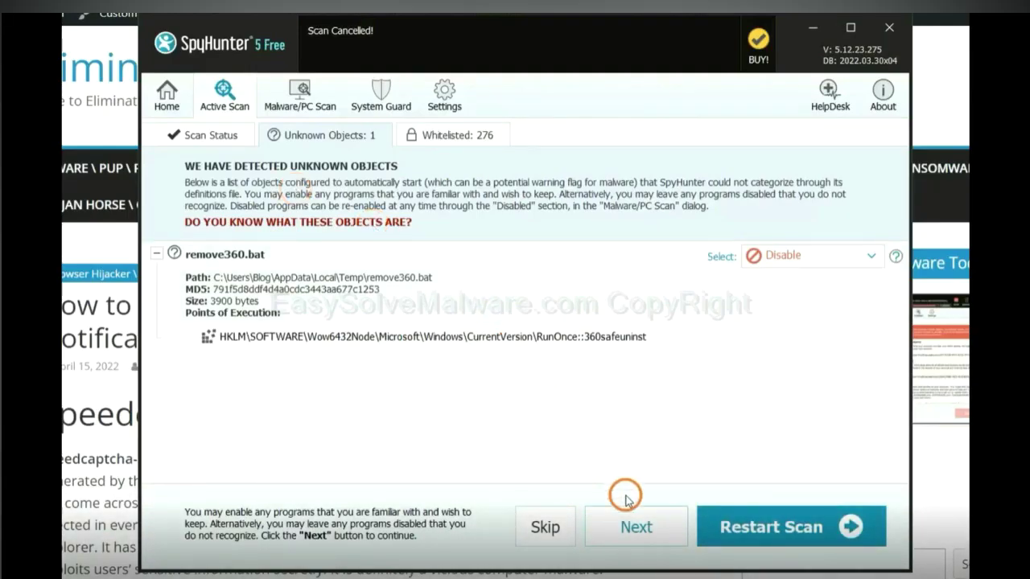
click(635, 529)
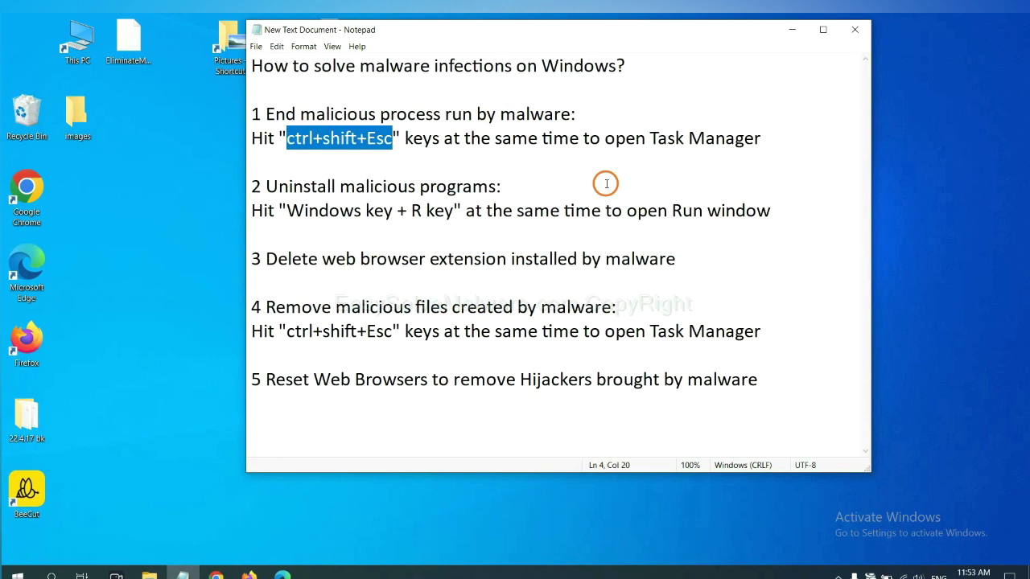
click(367, 138)
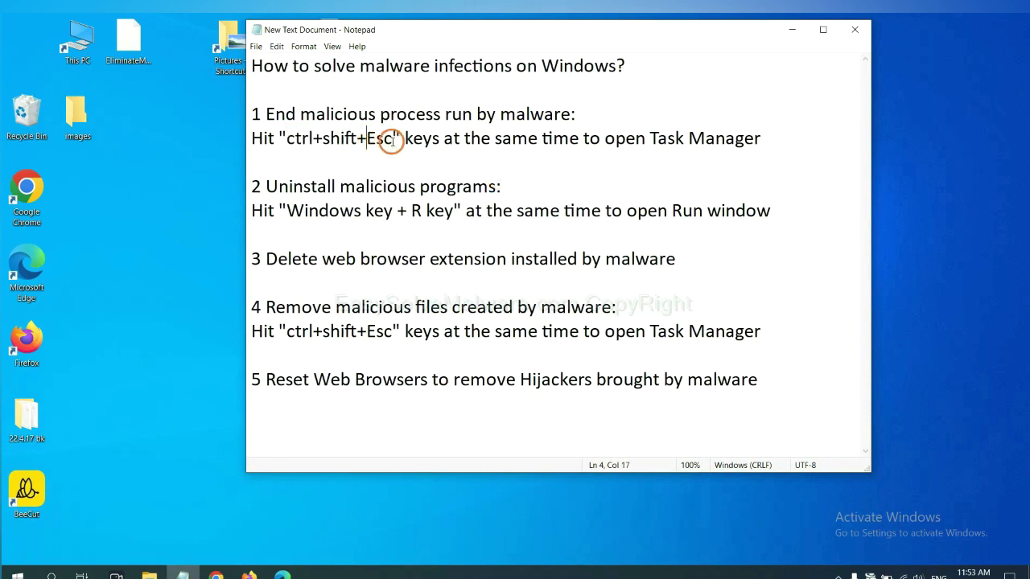
drag(393, 138, 287, 139)
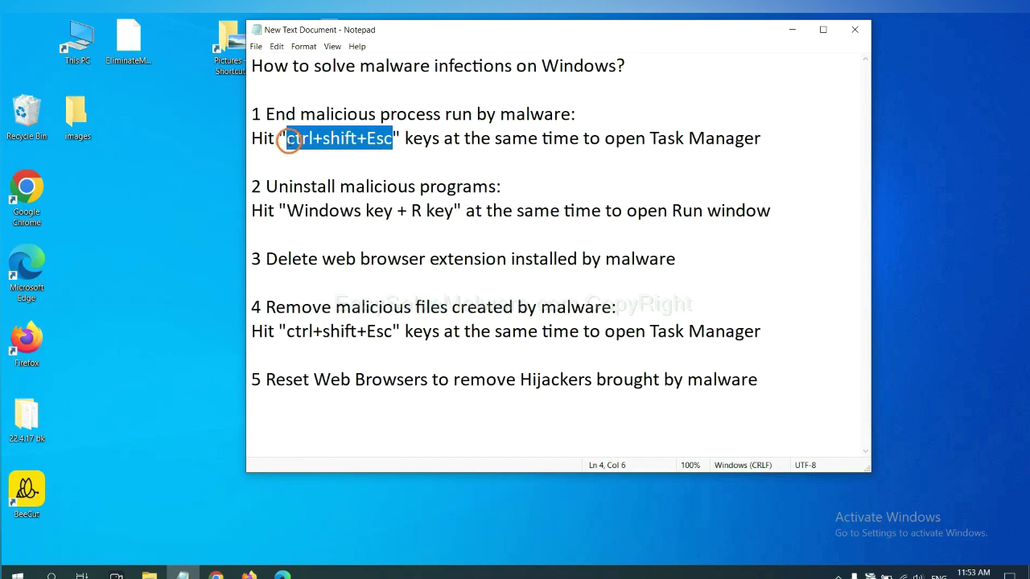
key(ctrl+shift+Escape)
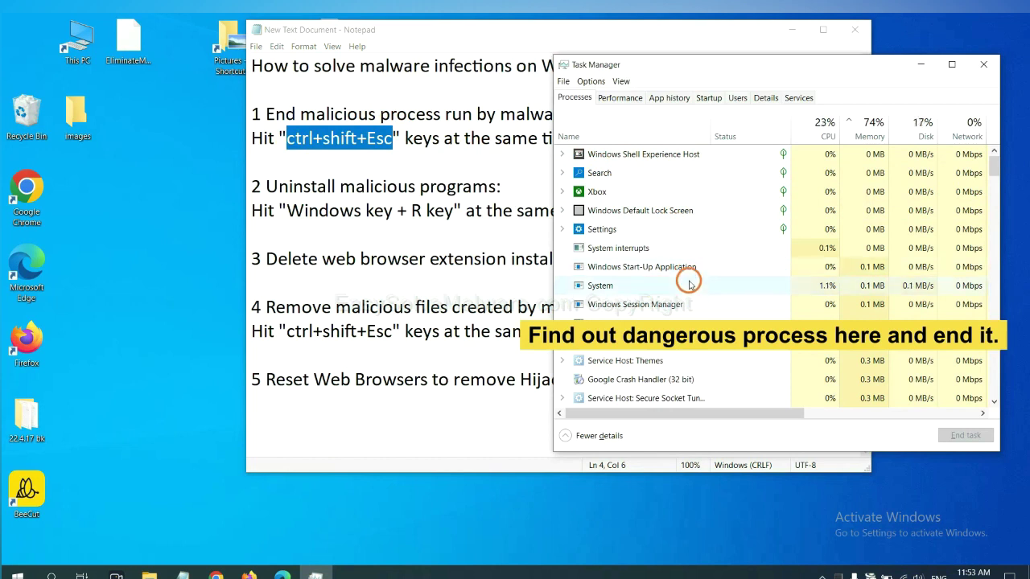
click(689, 284)
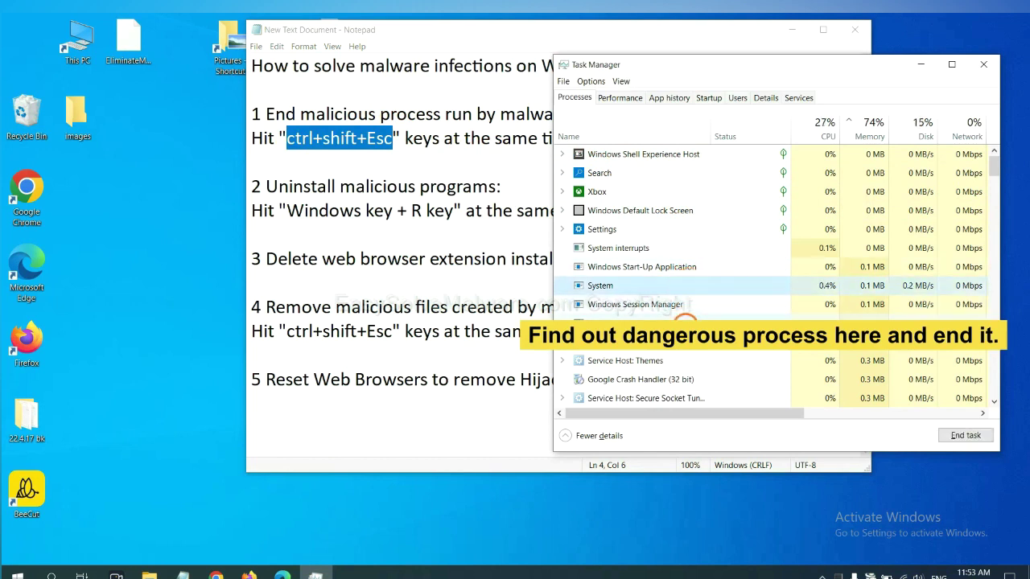
click(684, 320)
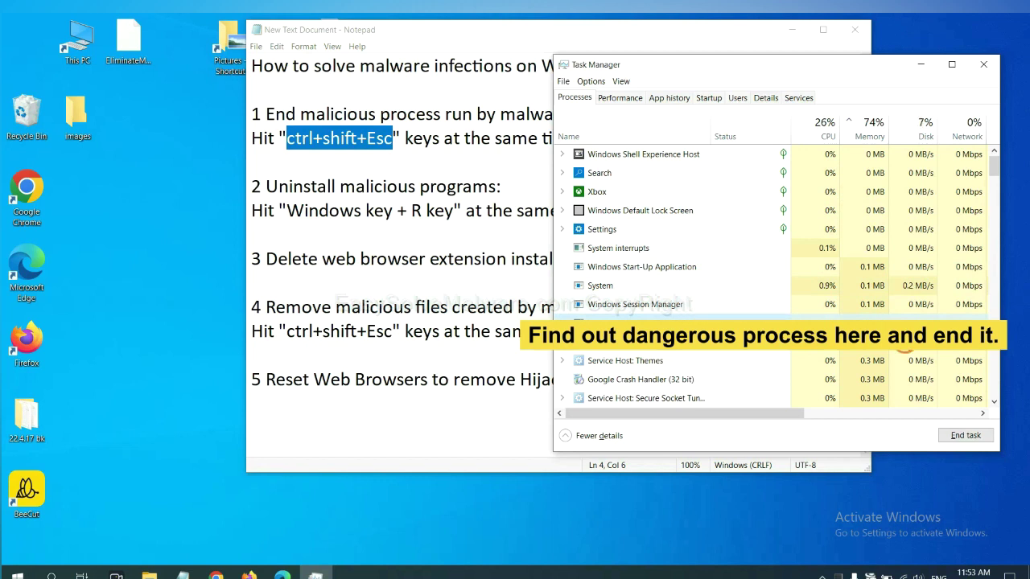
click(974, 435)
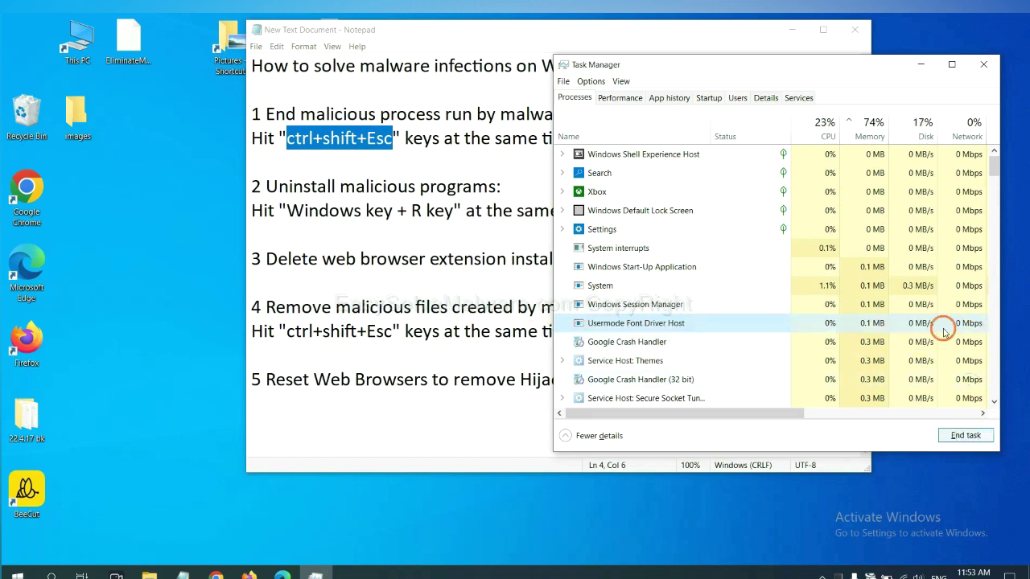
click(979, 66)
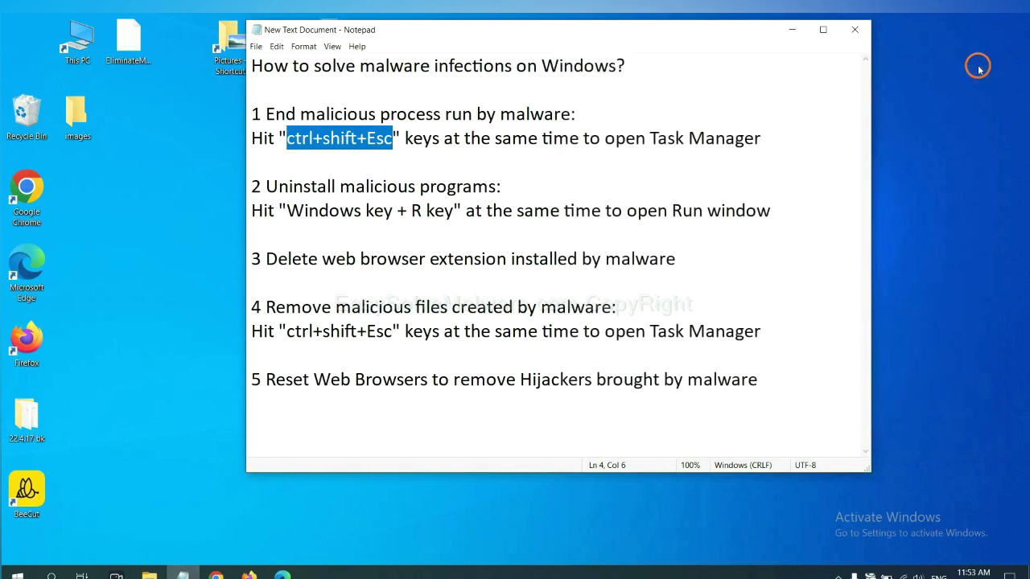
click(641, 202)
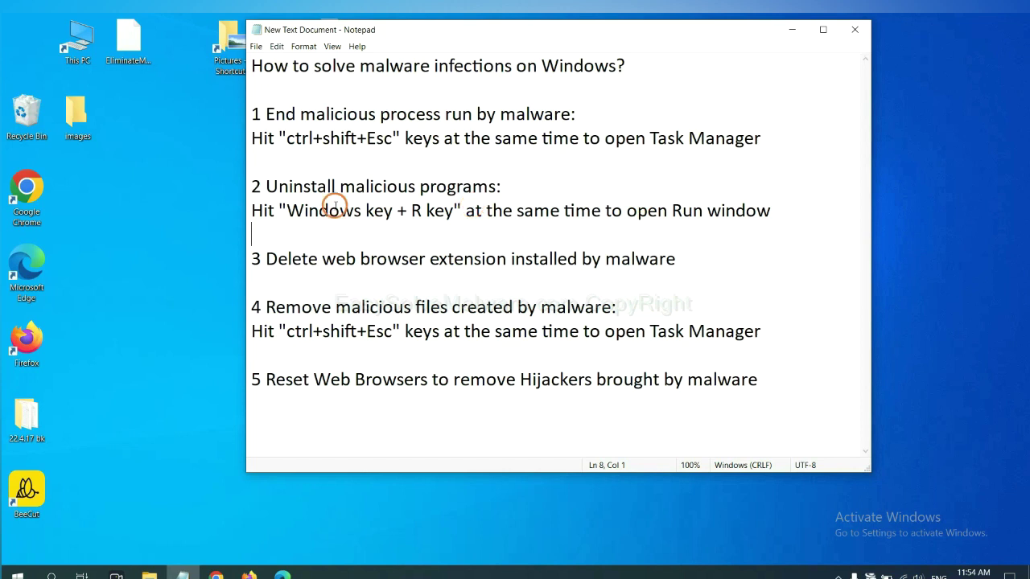
Launch Control Panel by running 'control panel' from the Win+R Run dialog.
click(282, 214)
drag(283, 216, 449, 222)
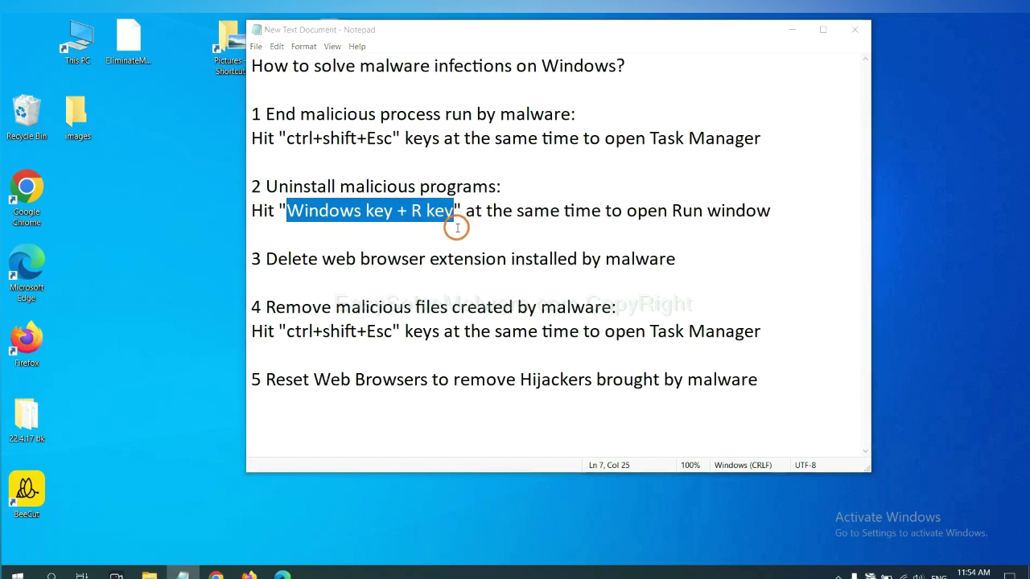
key(super+r)
drag(115, 434, 788, 192)
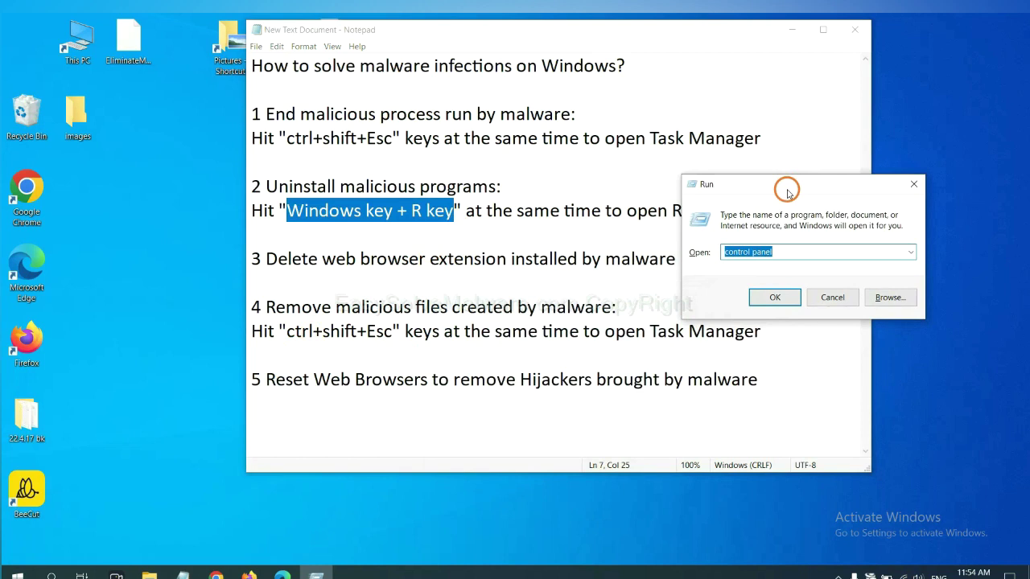
click(795, 251)
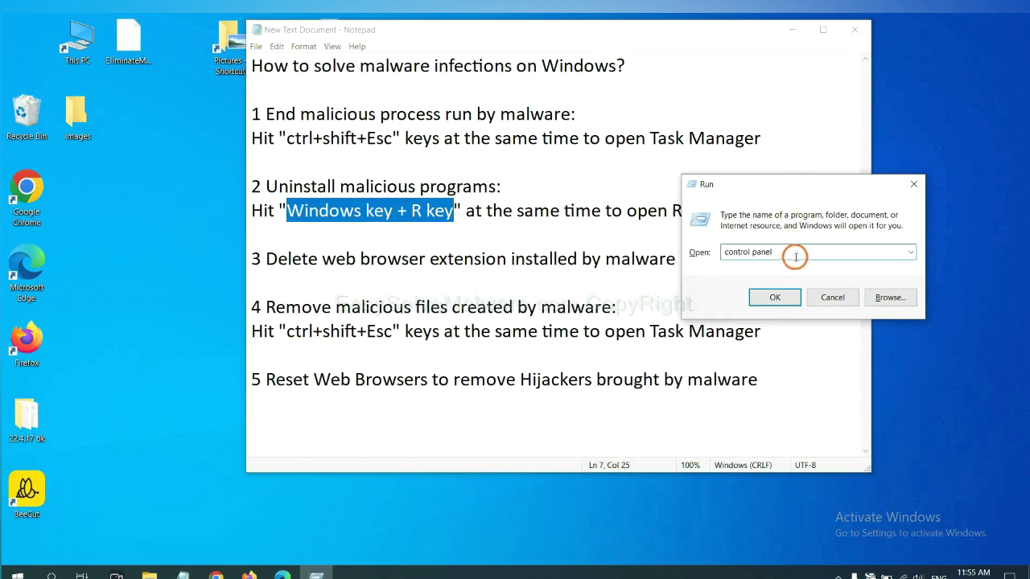
drag(792, 253, 691, 253)
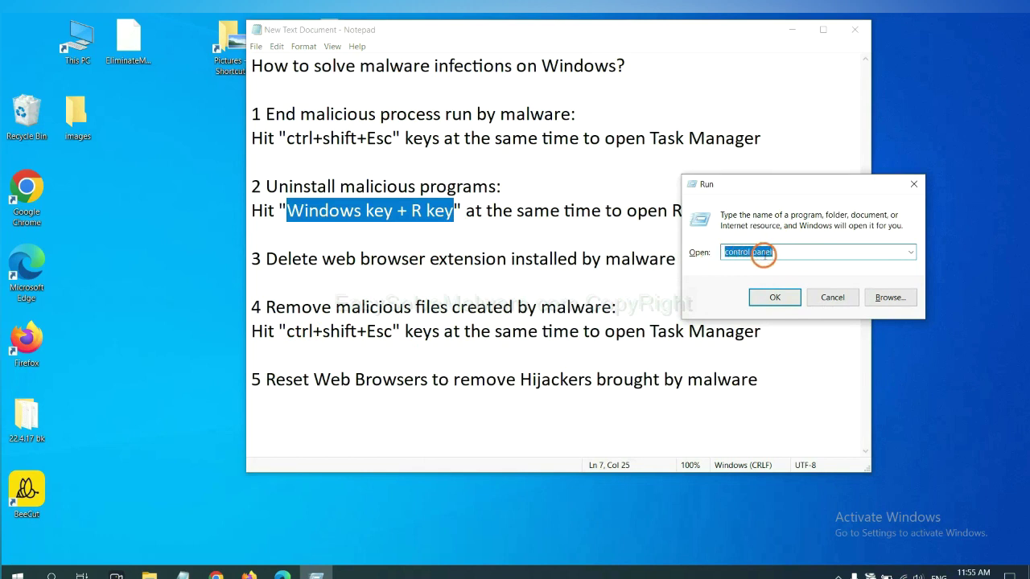
click(768, 301)
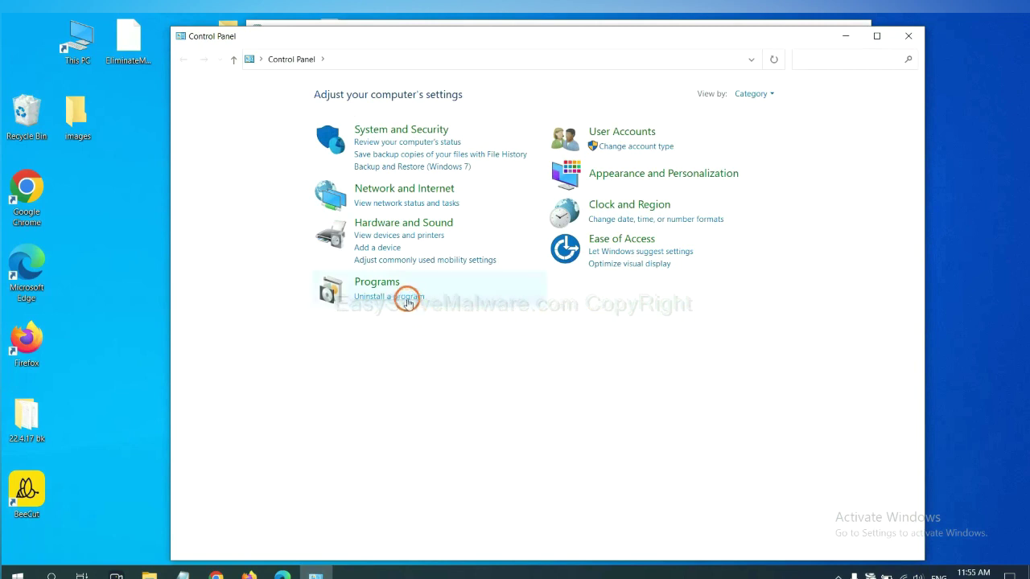
Open the installed programs list, select Xiph.Org Open Codecs, then close the list.
click(407, 299)
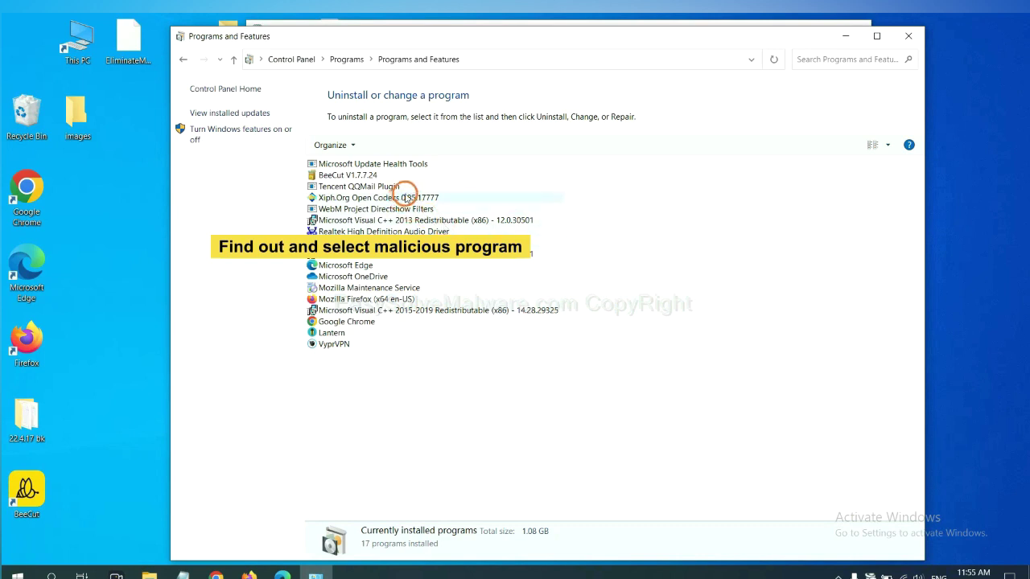
click(406, 197)
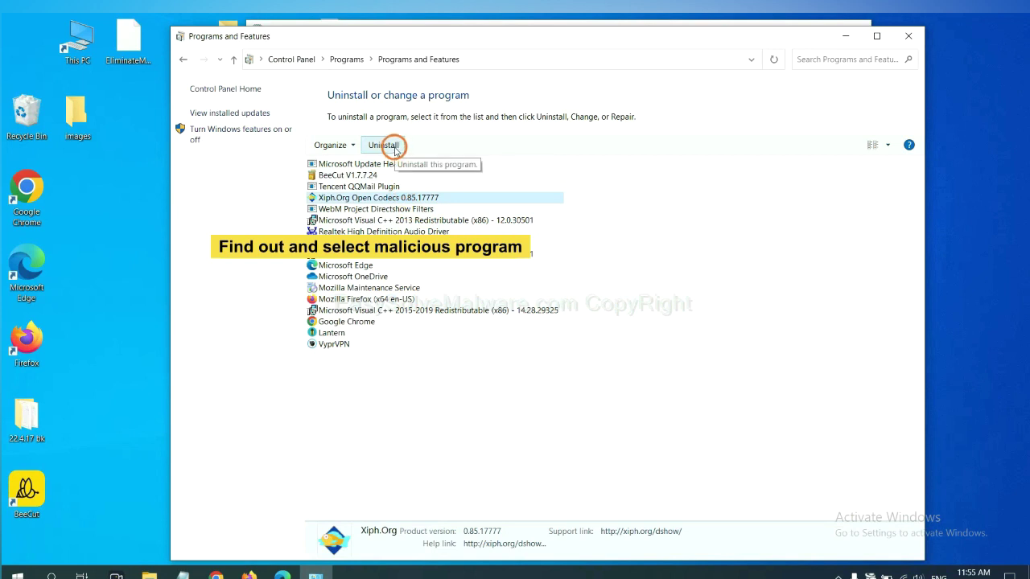
click(913, 39)
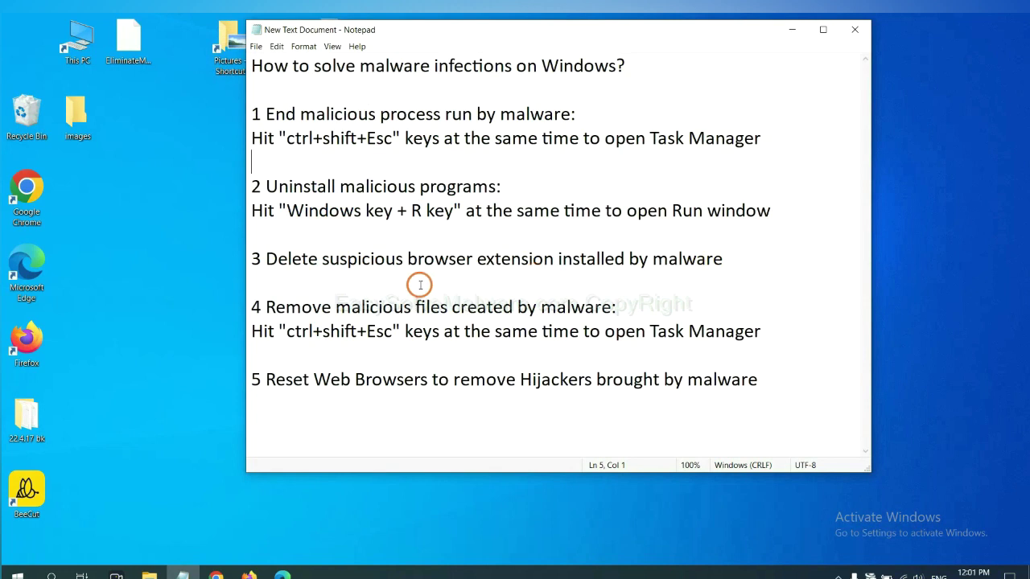
Open Chrome's Extensions page via More tools to view the Scroll To Top extension.
click(222, 573)
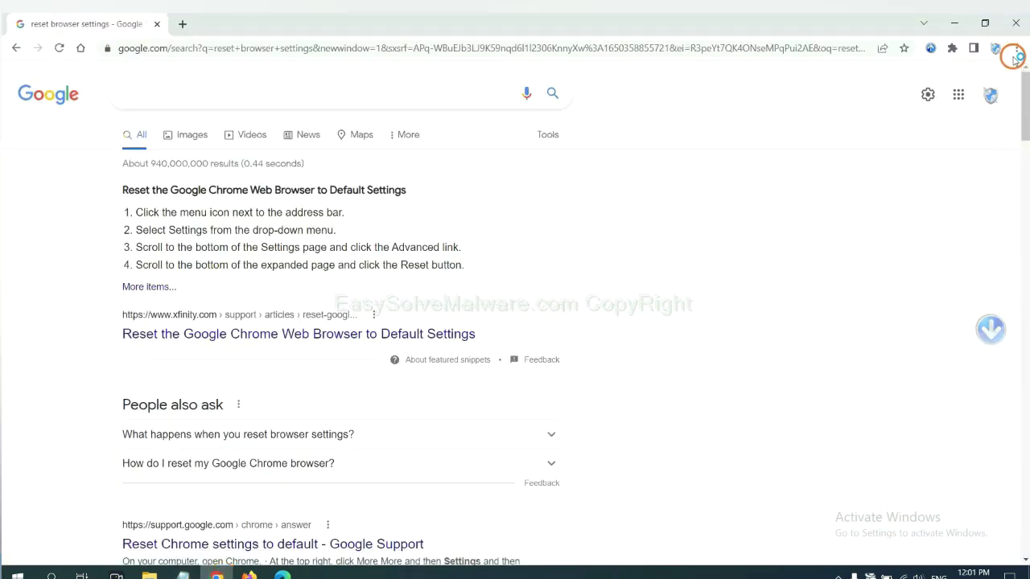
click(1016, 50)
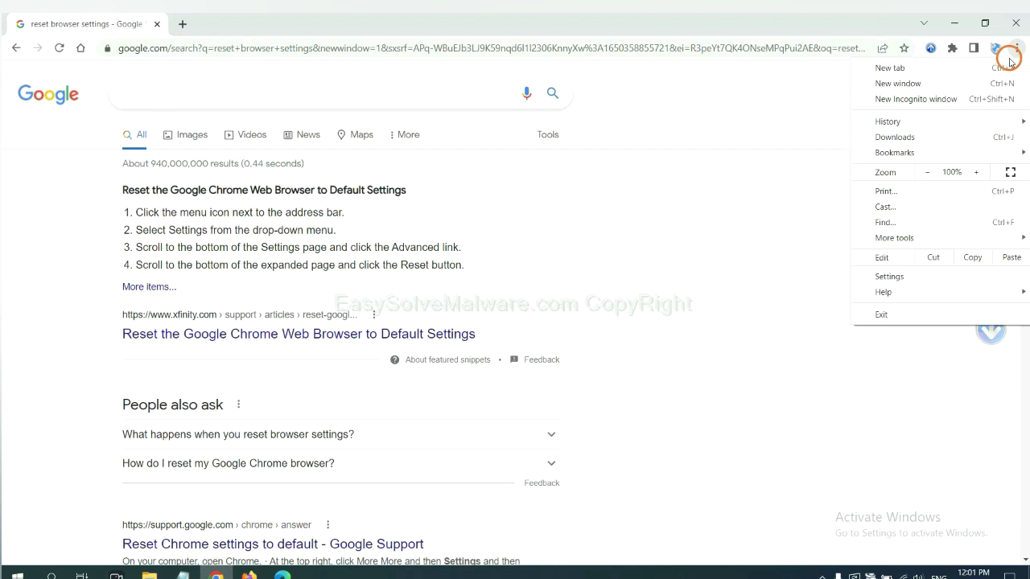
mouse_move(924, 238)
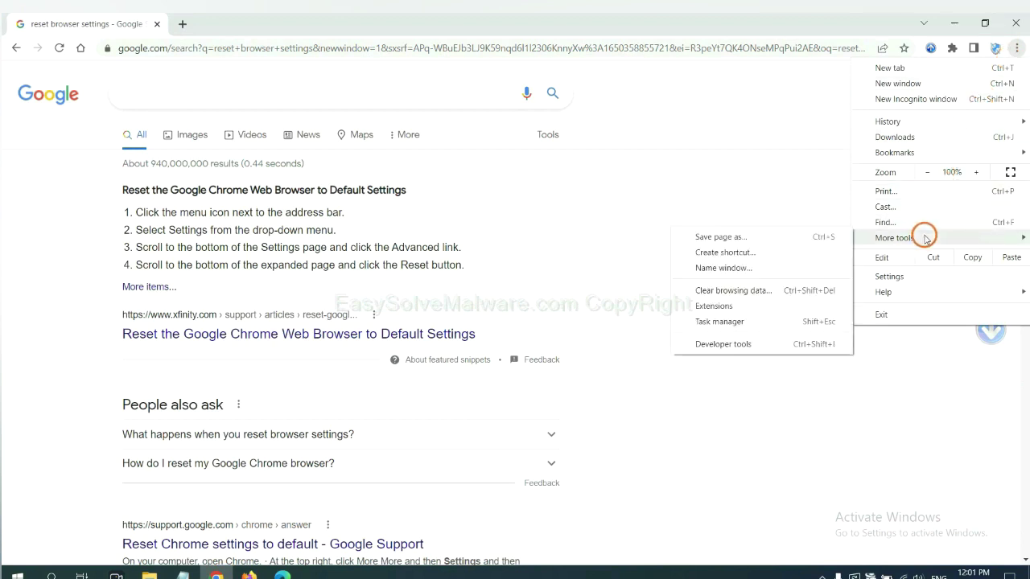
click(760, 305)
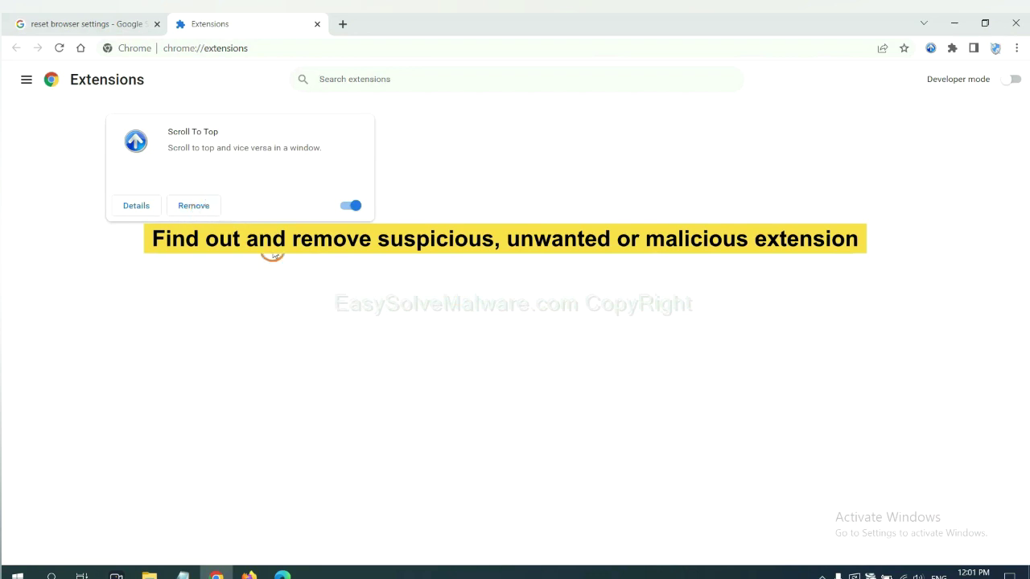
Open Firefox's add-ons manager and show the removal options for GIPHY for Firefox.
click(249, 574)
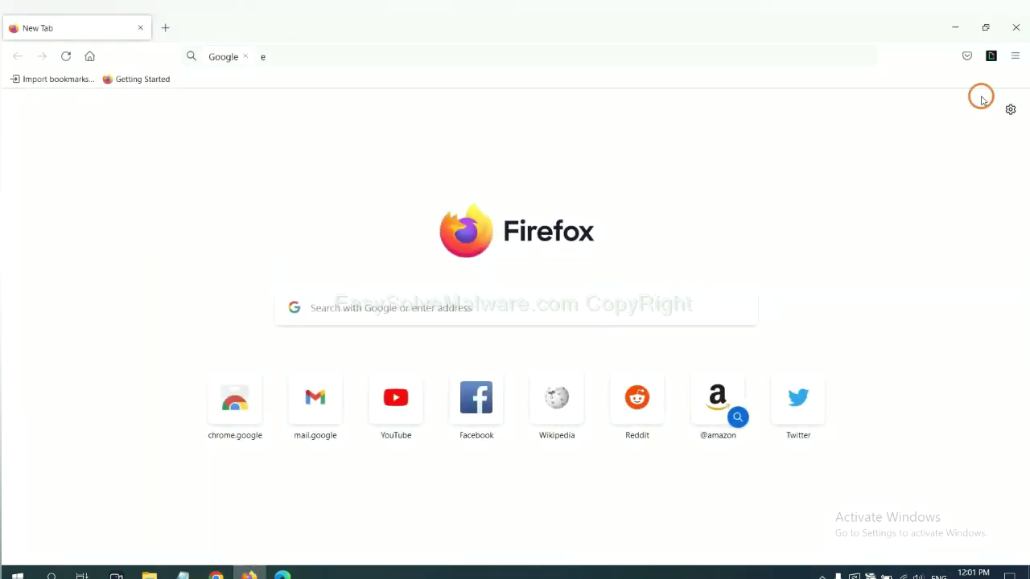
click(1017, 57)
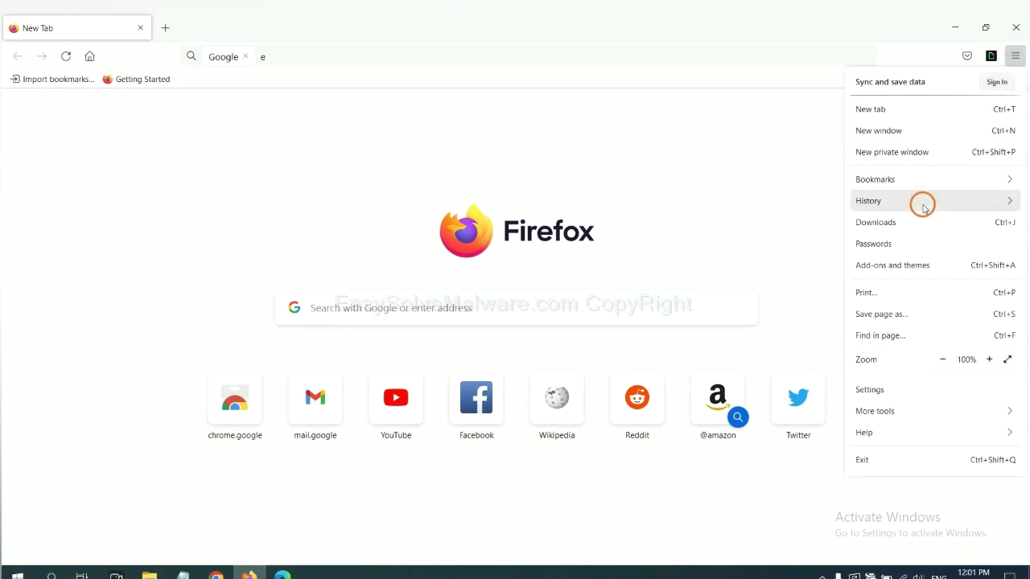
click(901, 272)
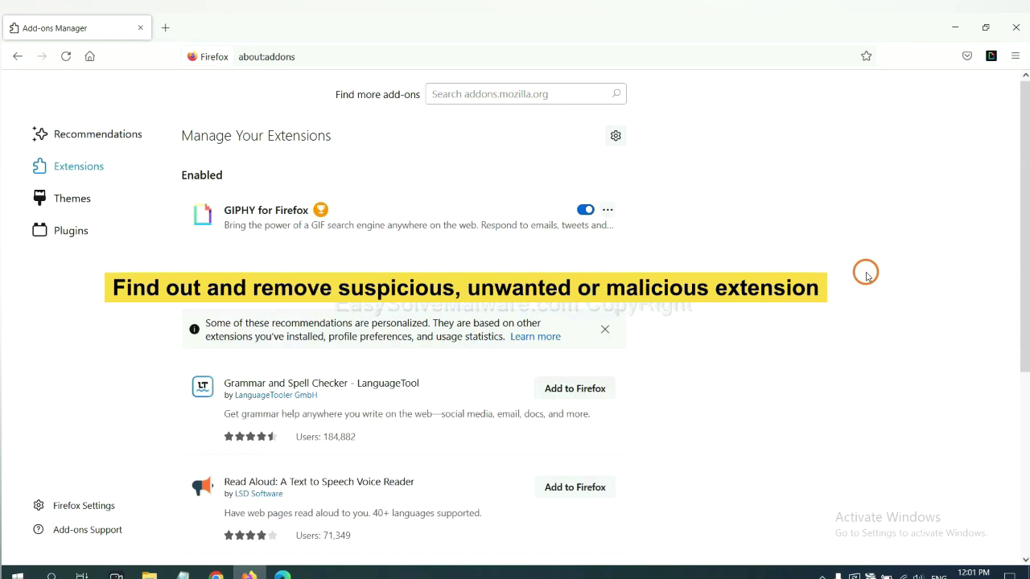
click(606, 211)
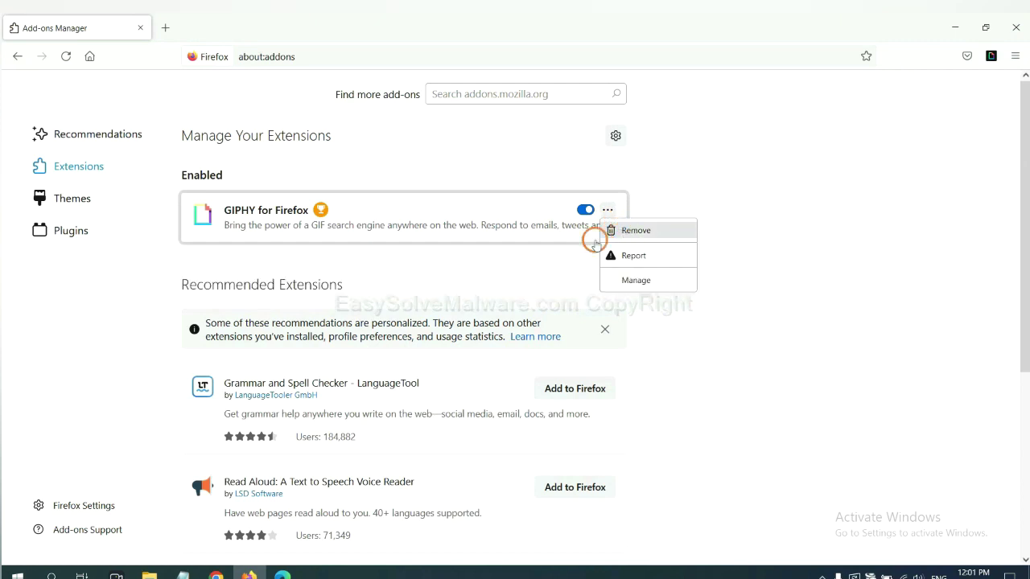
click(281, 572)
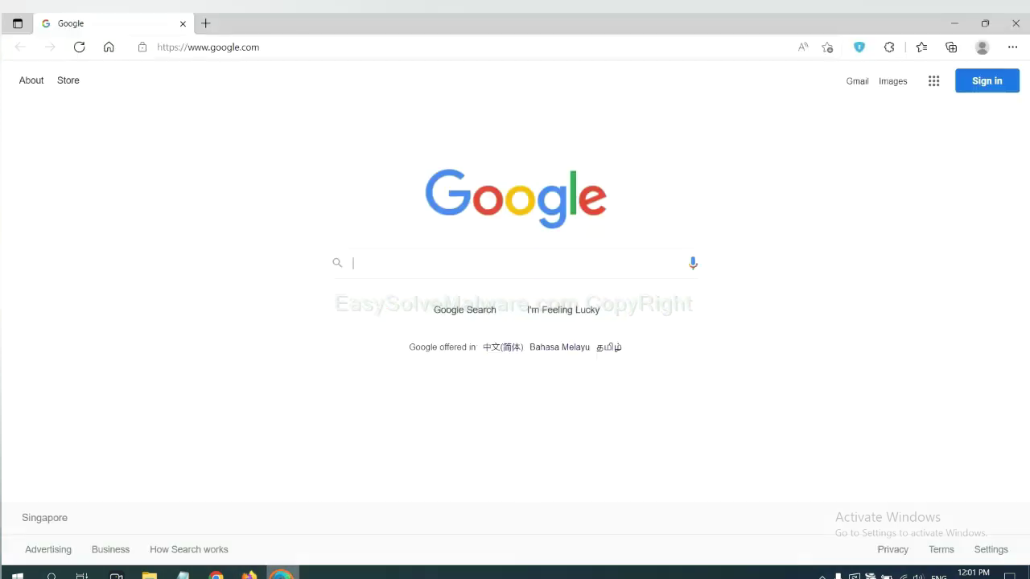
Open Edge's Manage extensions page and remove the ArcVpn Free Fast VPN Proxy extension.
click(1011, 48)
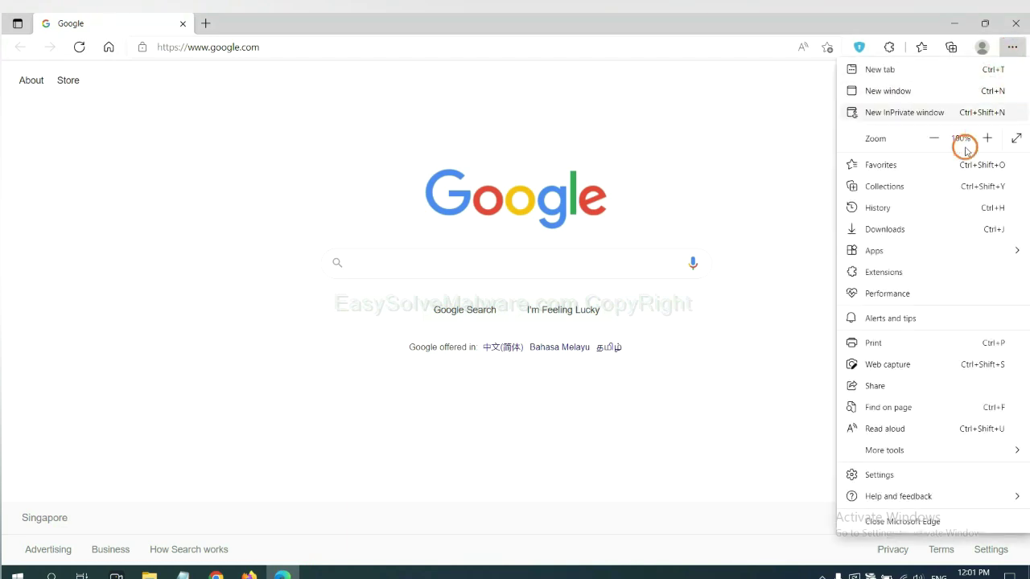
right_click(887, 272)
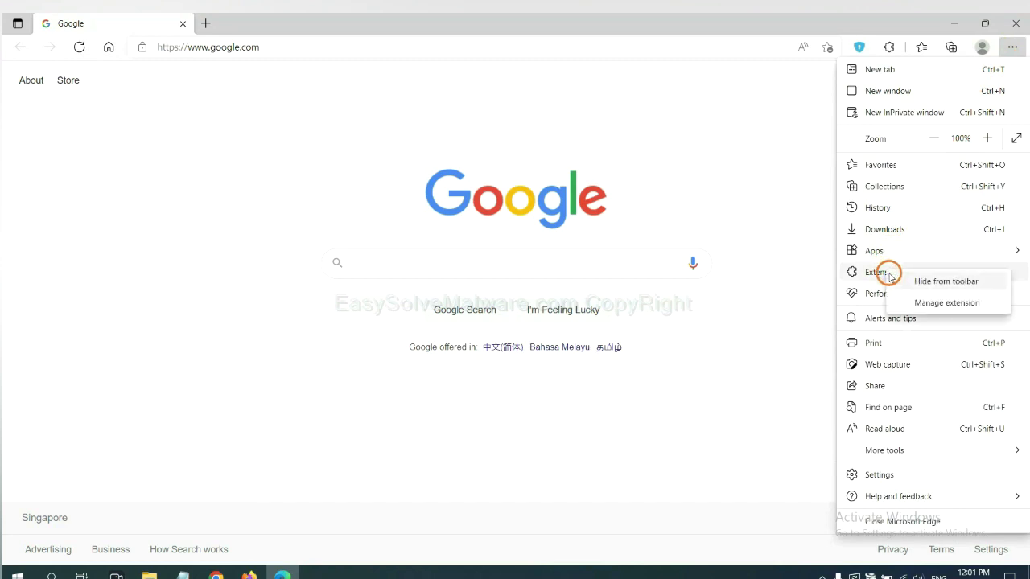
click(925, 303)
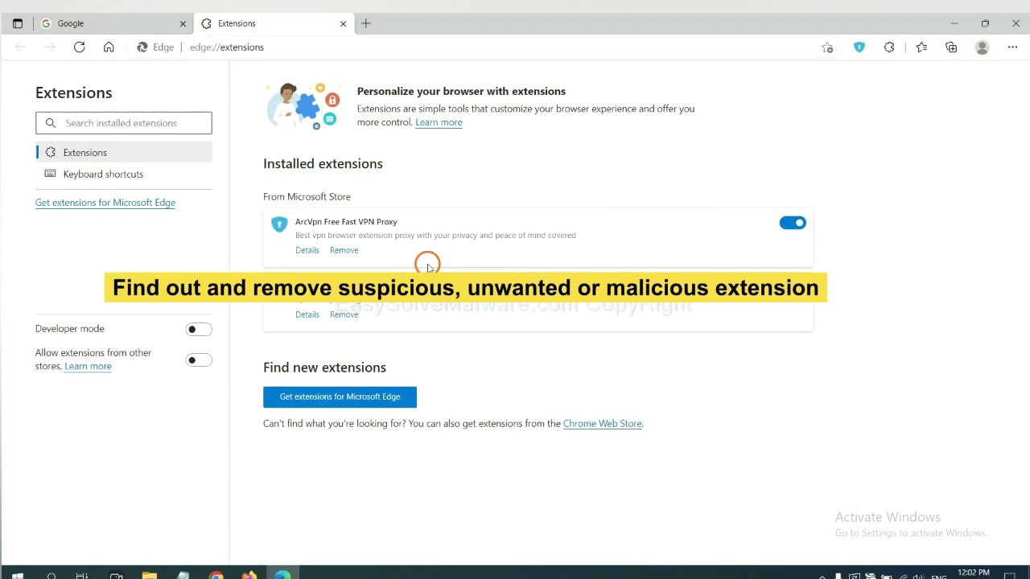
click(346, 250)
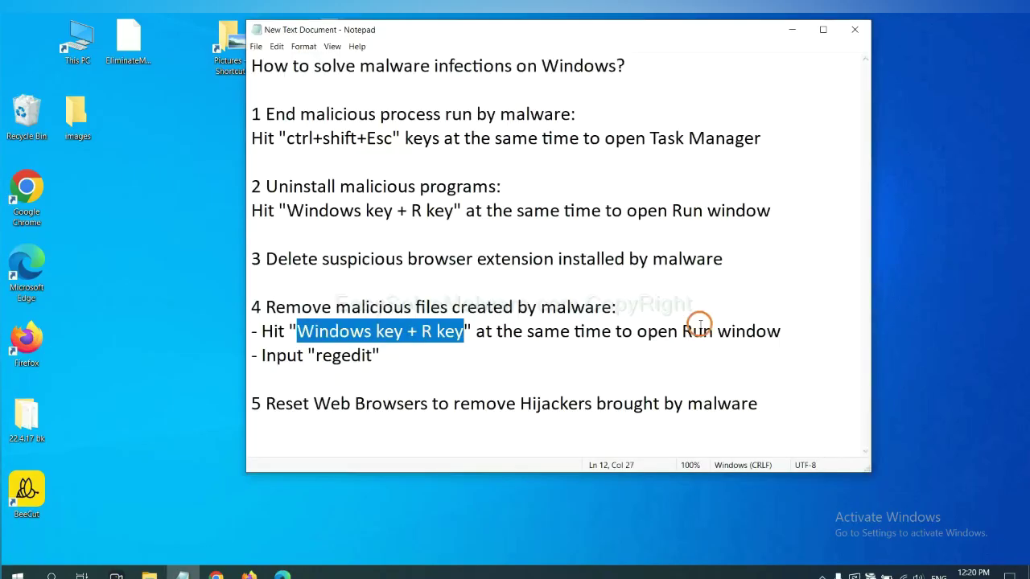
Review step 4 in the notes, then run regedit from the Win+R Run box.
click(700, 330)
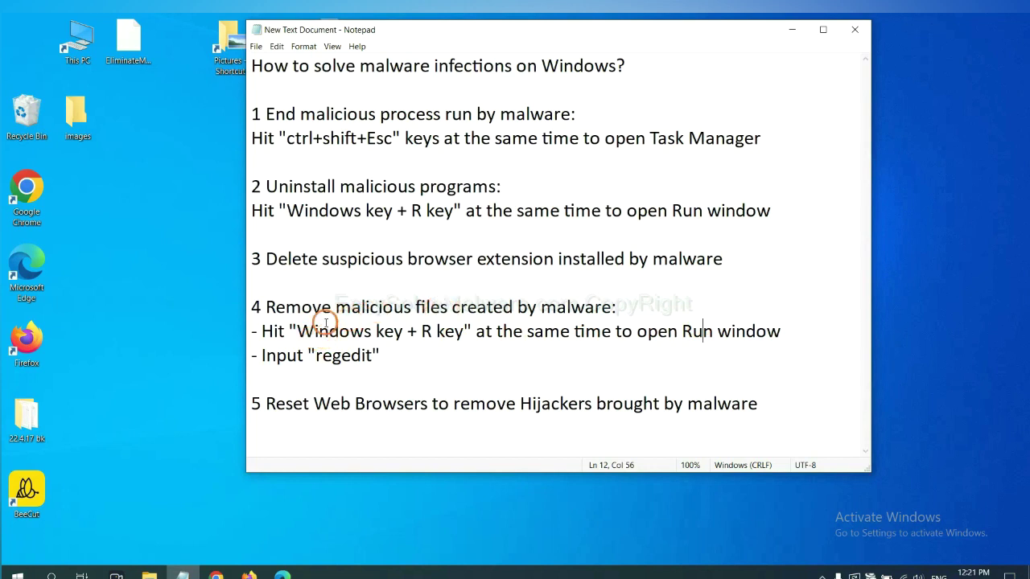
drag(268, 331, 586, 346)
click(600, 337)
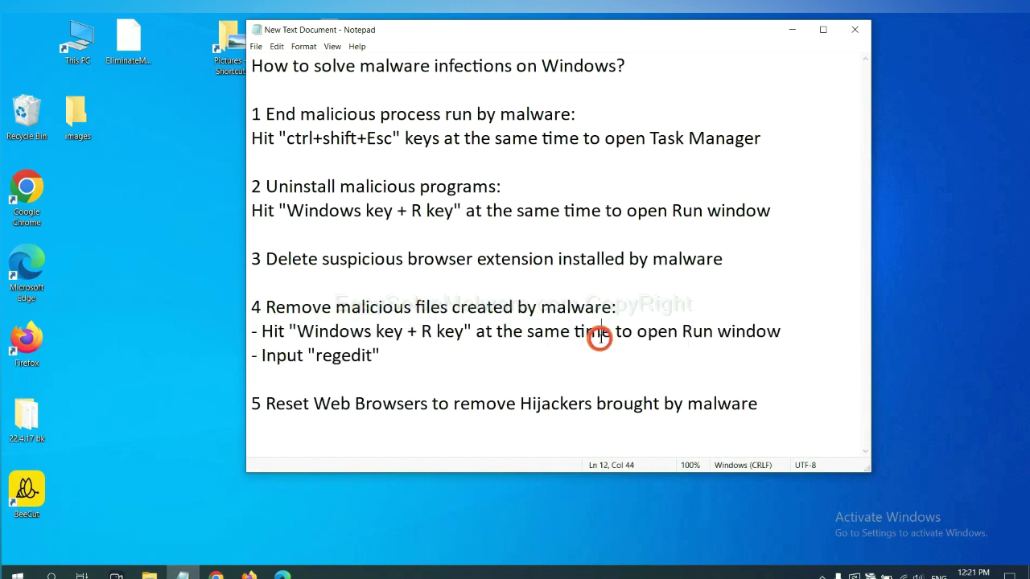
key(super+r)
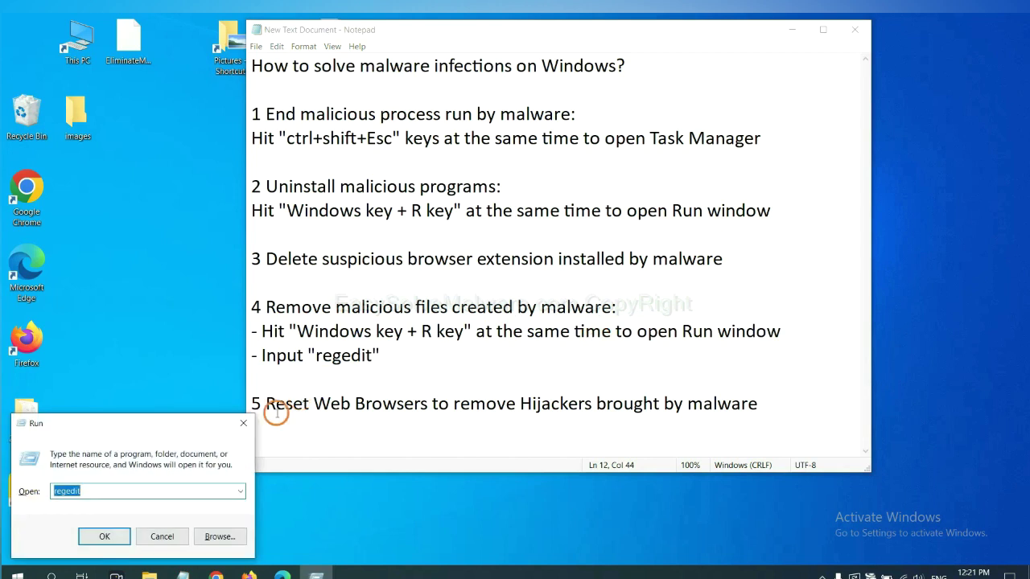
drag(190, 422, 815, 222)
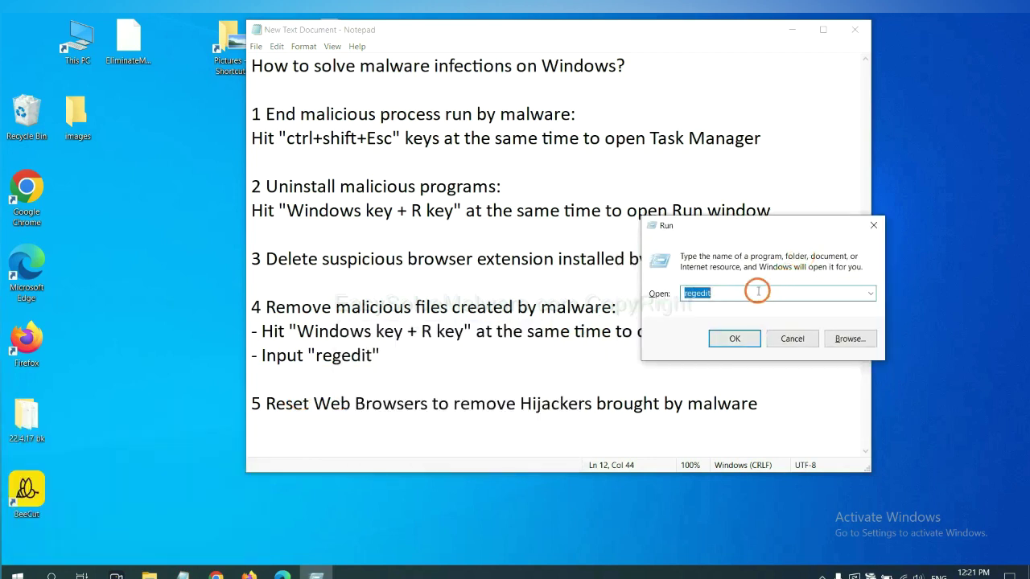
click(728, 295)
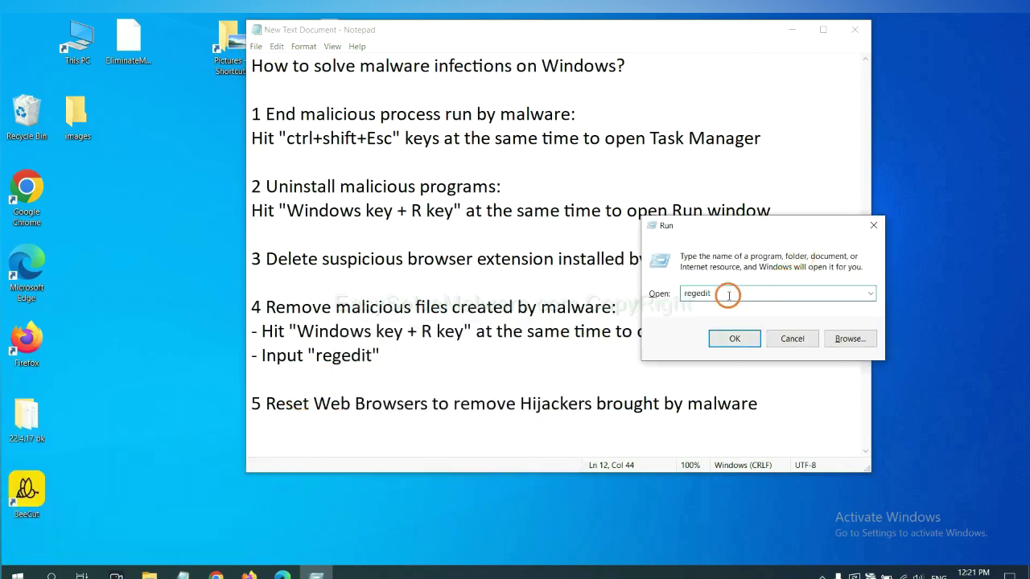
click(733, 338)
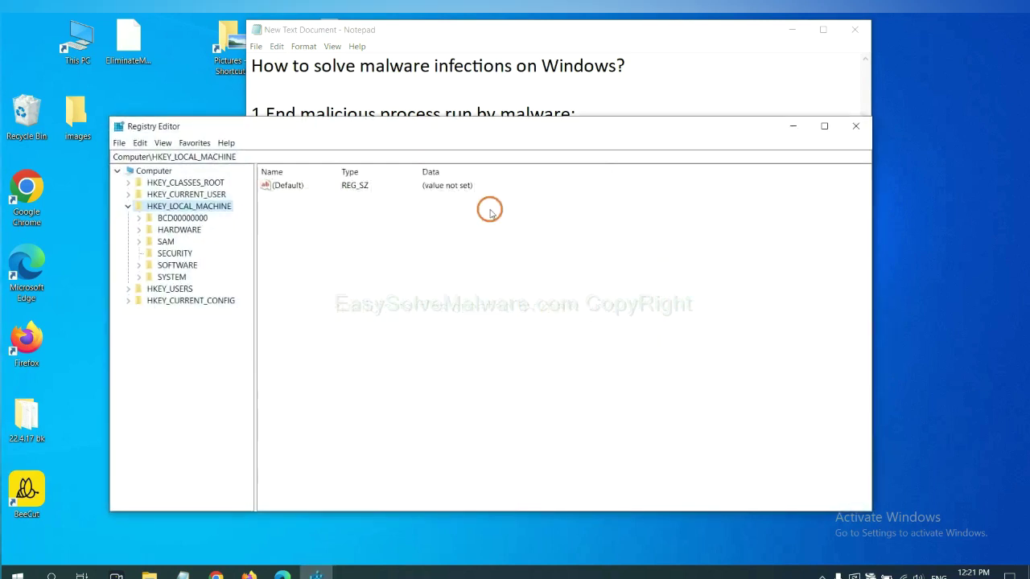
Search the registry with Edit > Find for the malware name 'be' across keys, values and data.
click(143, 144)
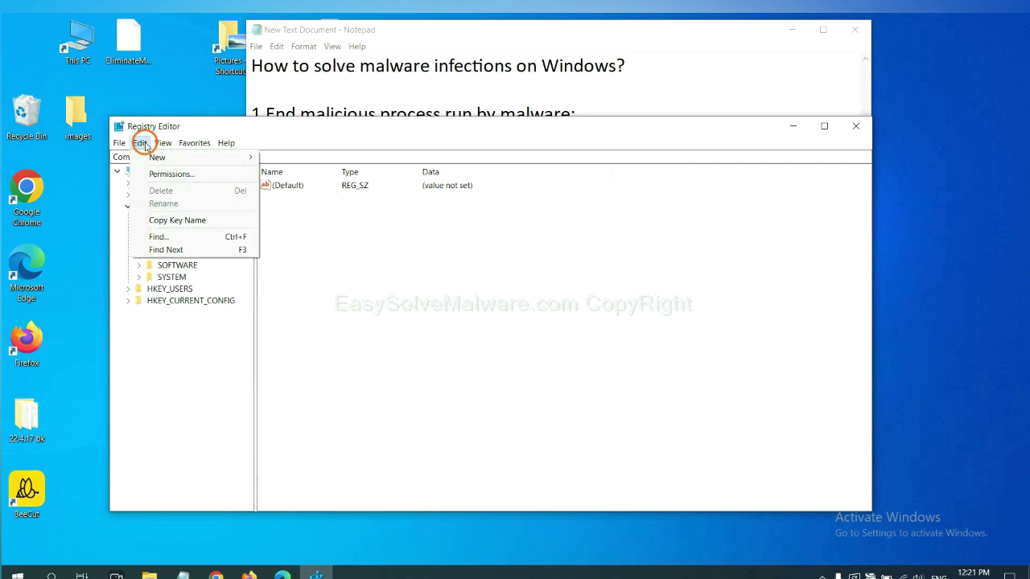
click(183, 237)
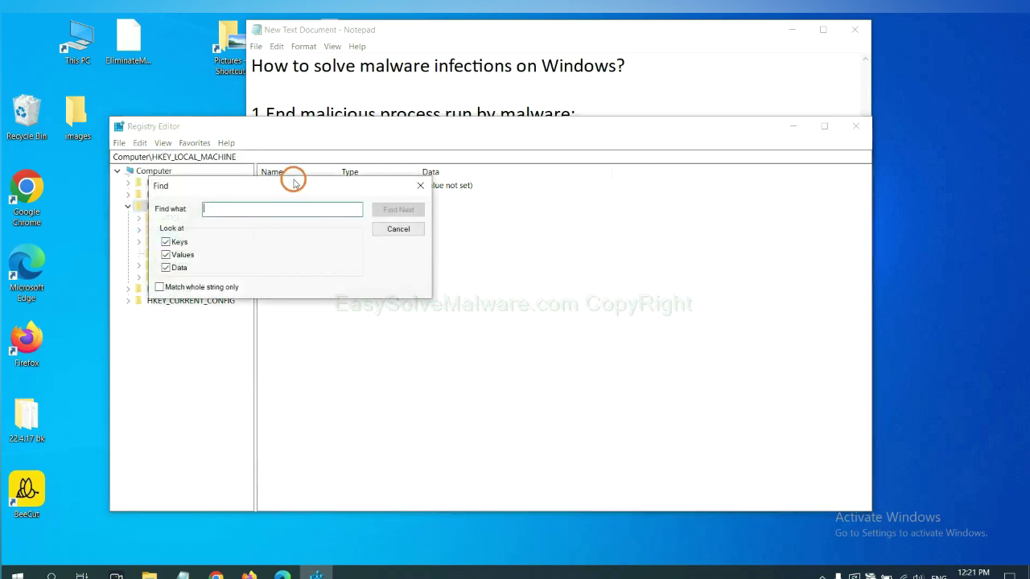
drag(294, 182, 395, 206)
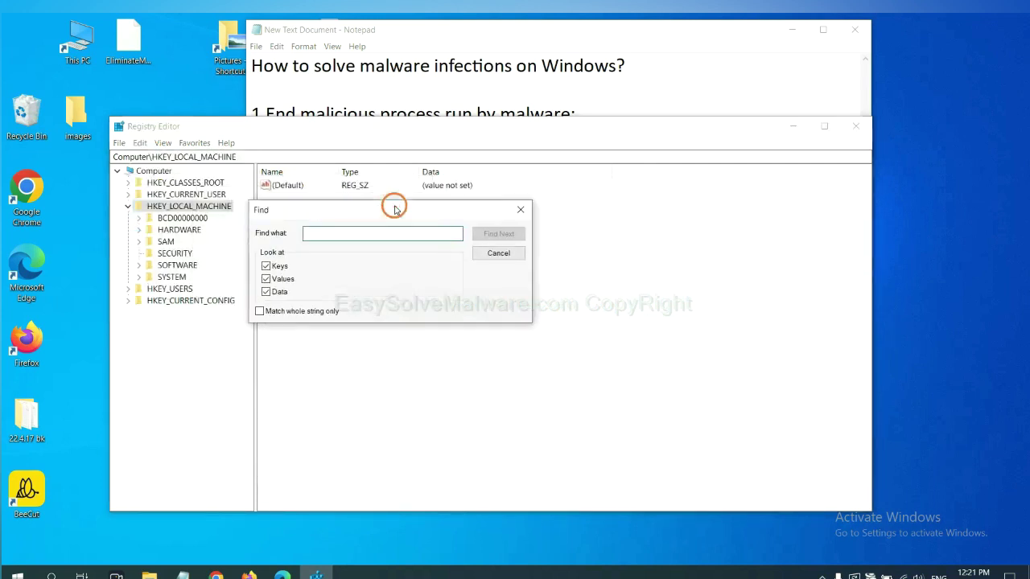
click(371, 239)
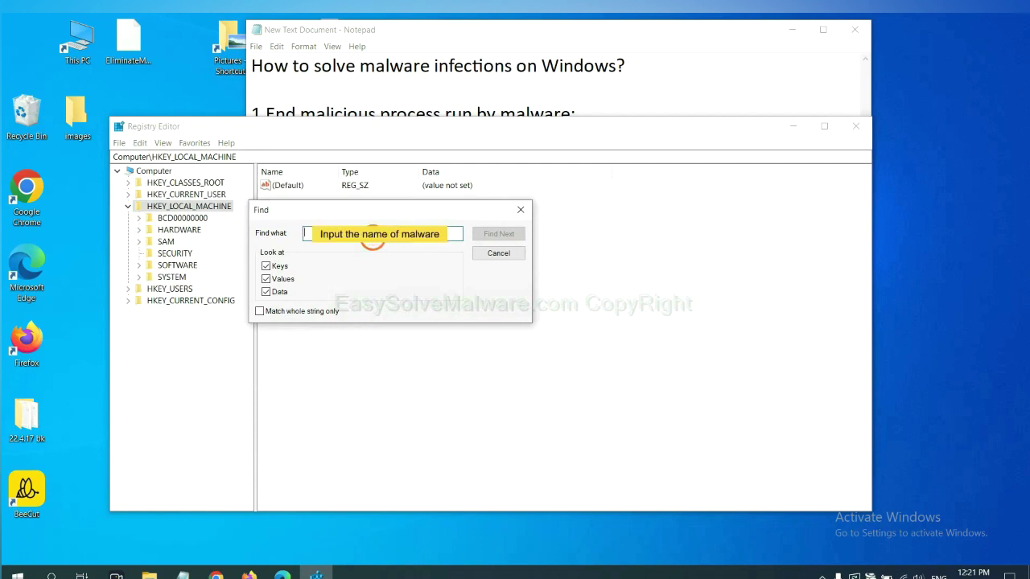
text(be)
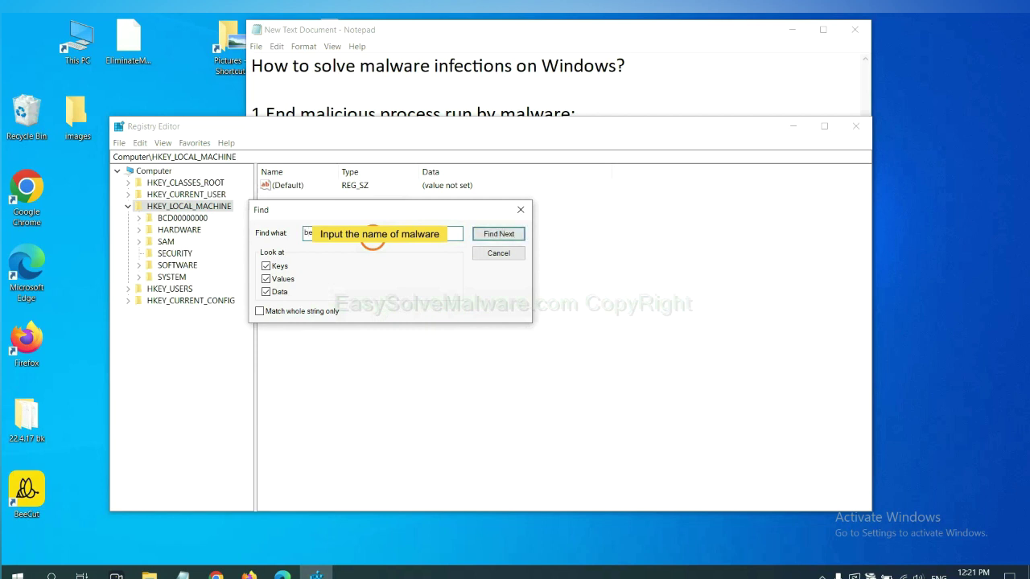
click(497, 234)
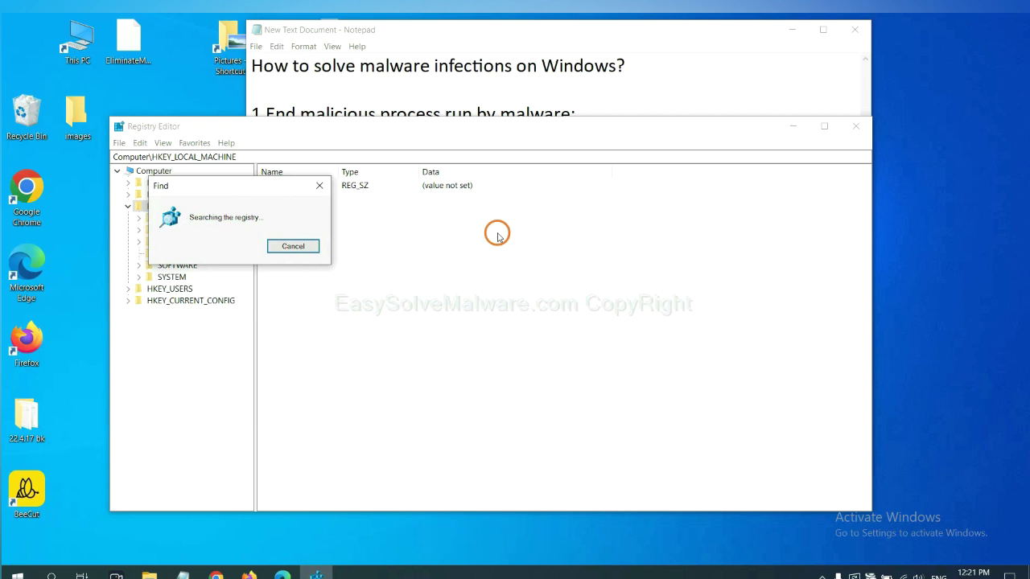
drag(251, 184, 408, 178)
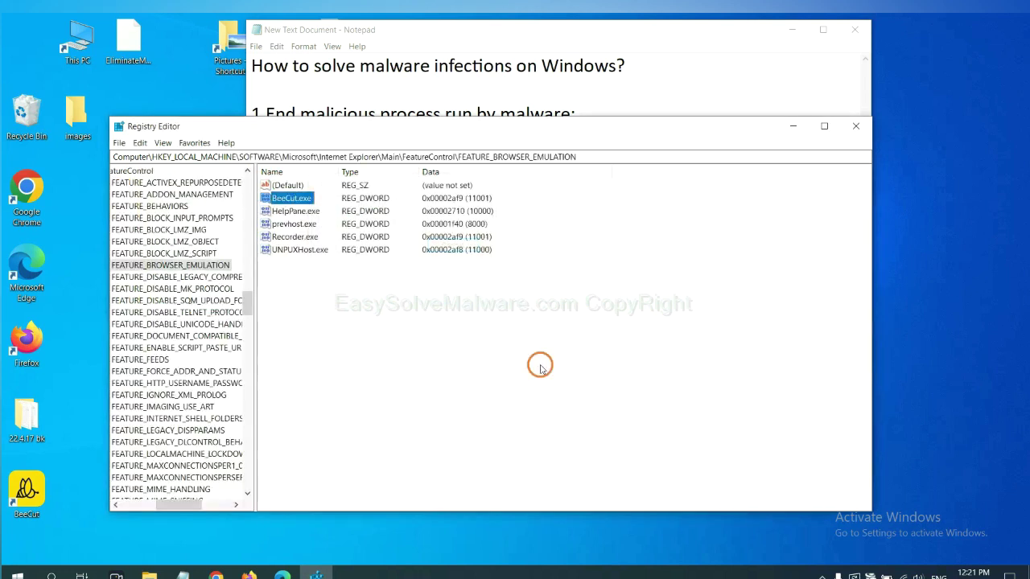
drag(176, 505, 165, 502)
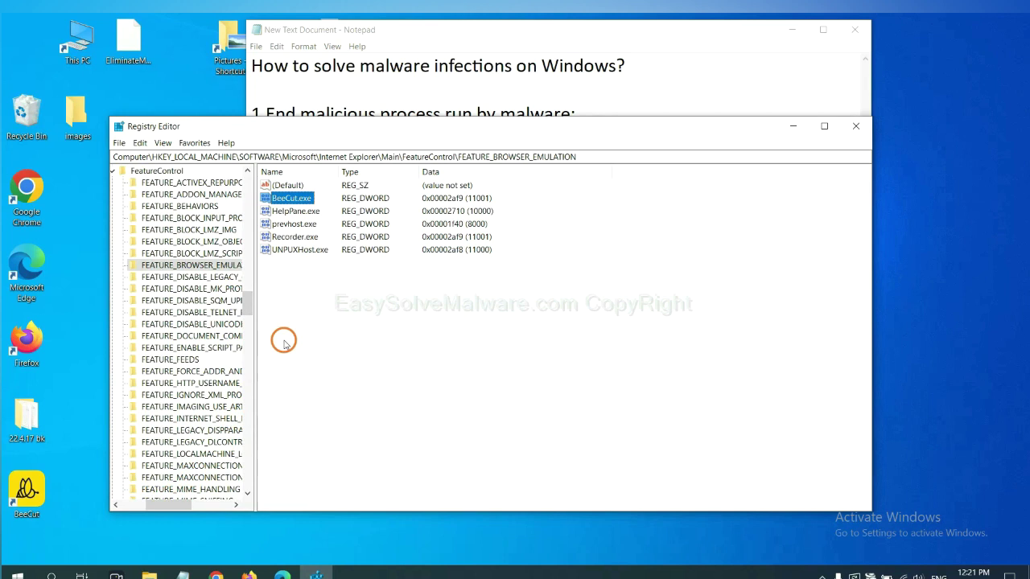
right_click(209, 265)
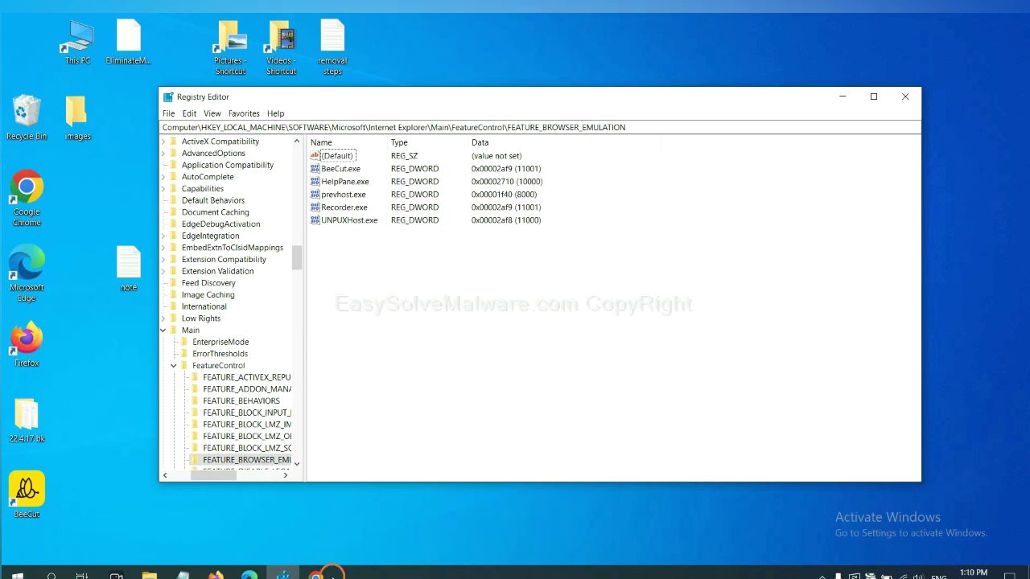
Bring the EasySolveMalware.com guide forward and scroll through its Windows removal steps.
click(320, 576)
scroll(779, 340, down, 1)
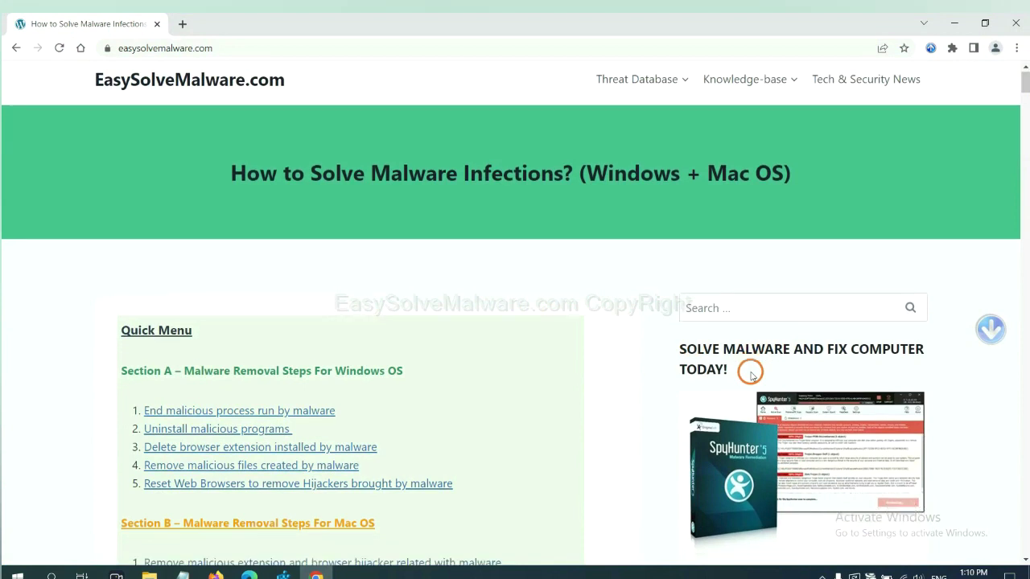
scroll(744, 386, up, 1)
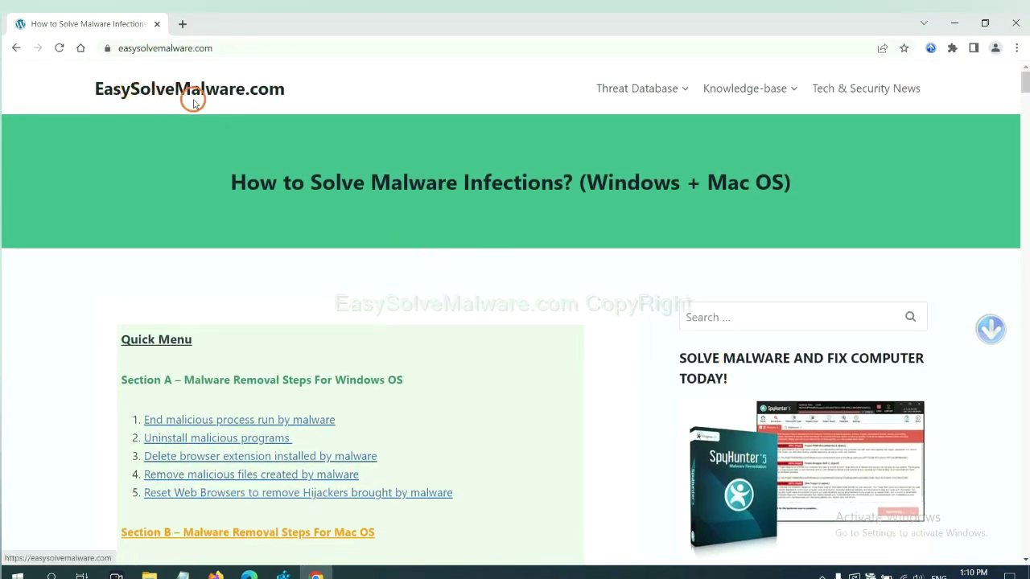
scroll(845, 394, down, 3)
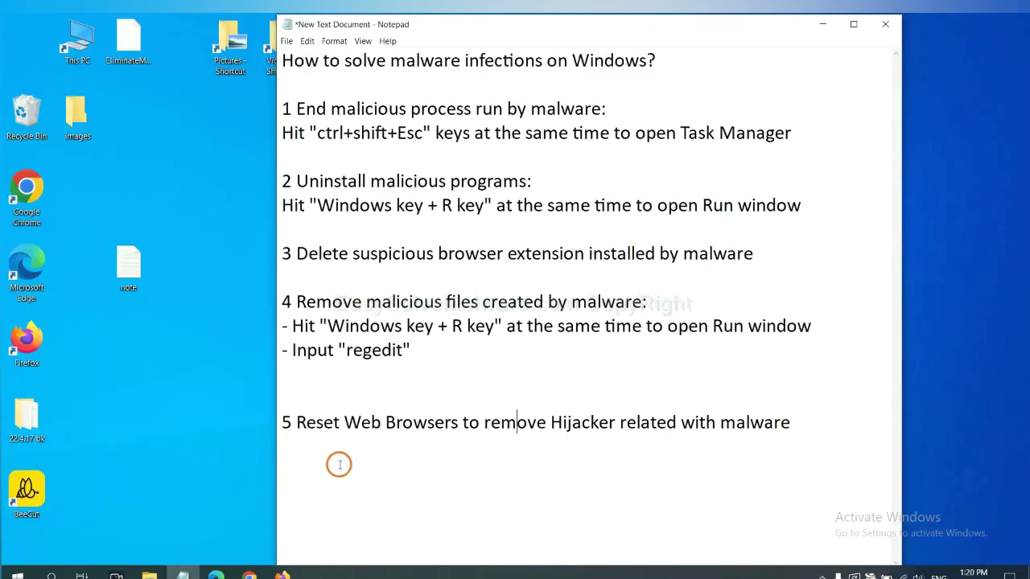
Reset Chrome to its original default settings via a 'reset' search in Settings.
click(250, 574)
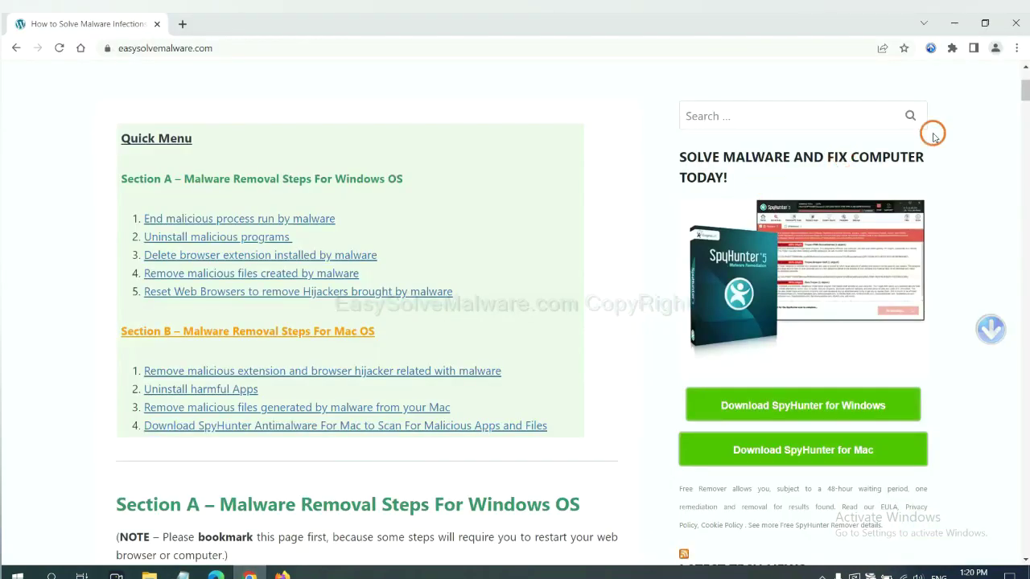
click(1017, 49)
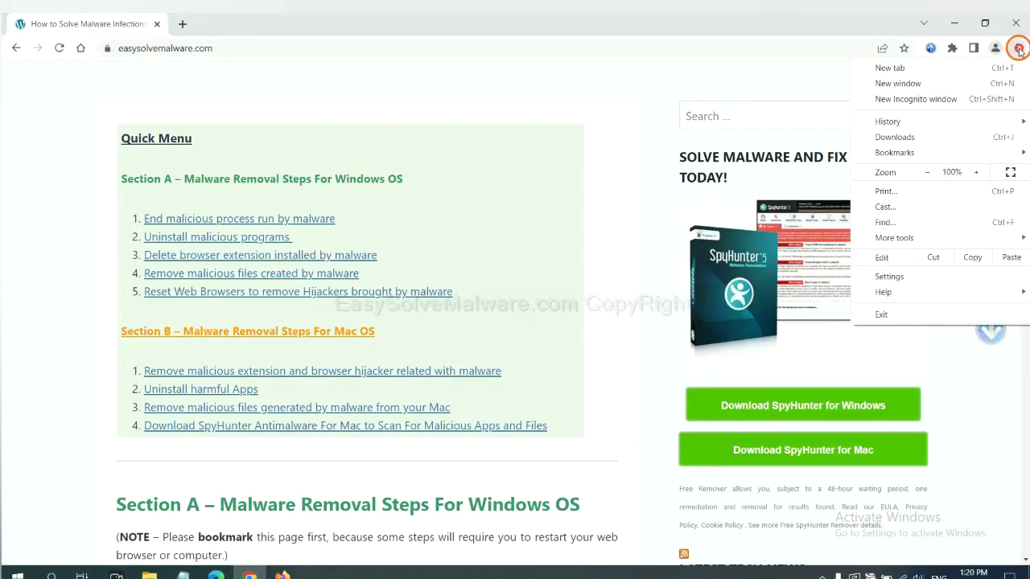
click(892, 276)
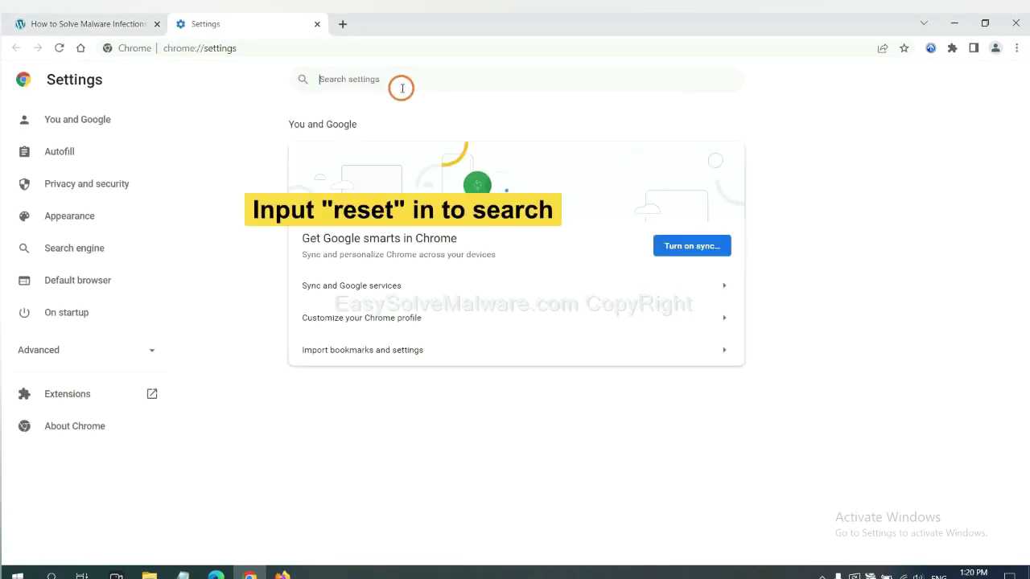
click(401, 88)
text(reset)
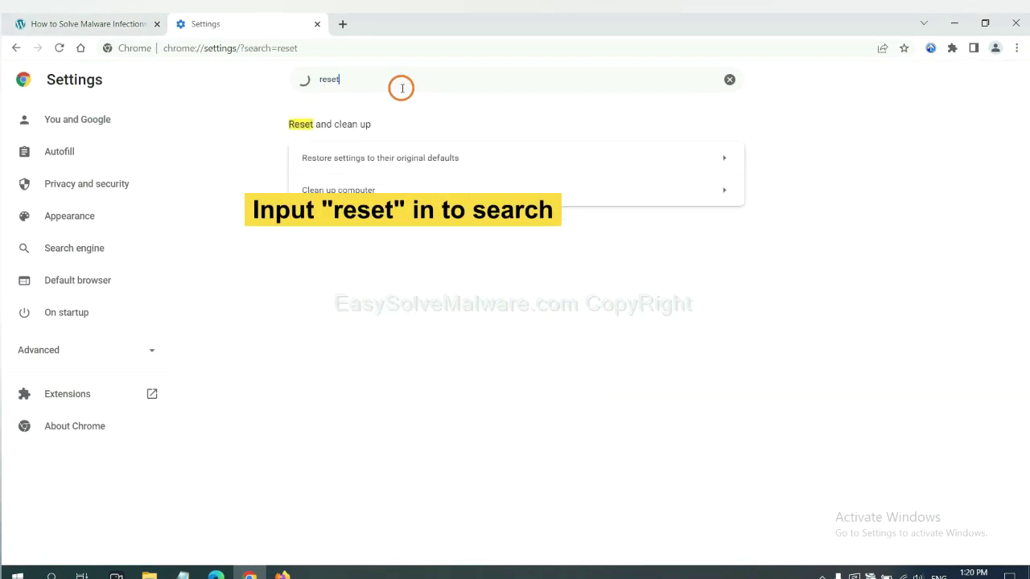
click(443, 158)
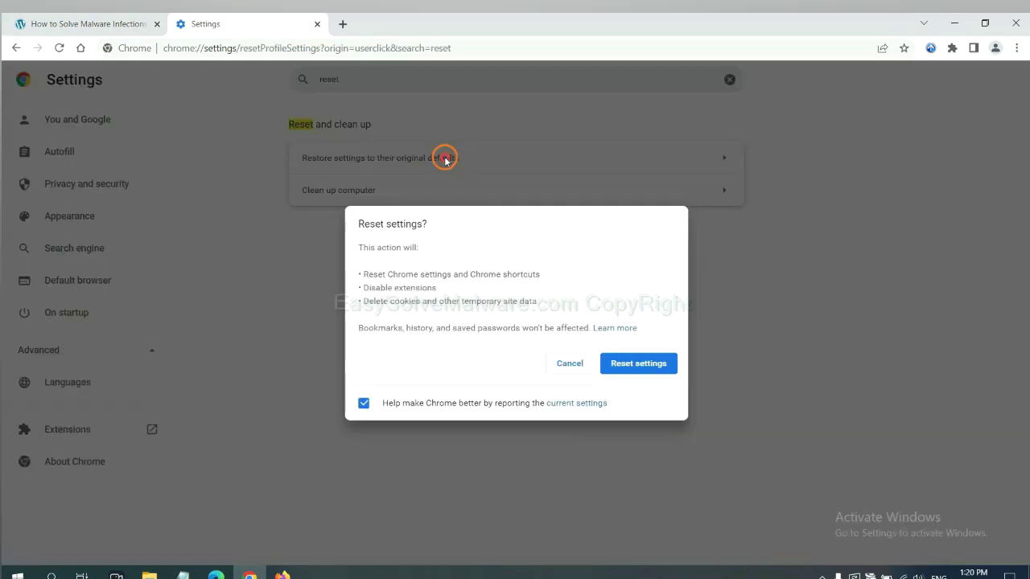
click(639, 367)
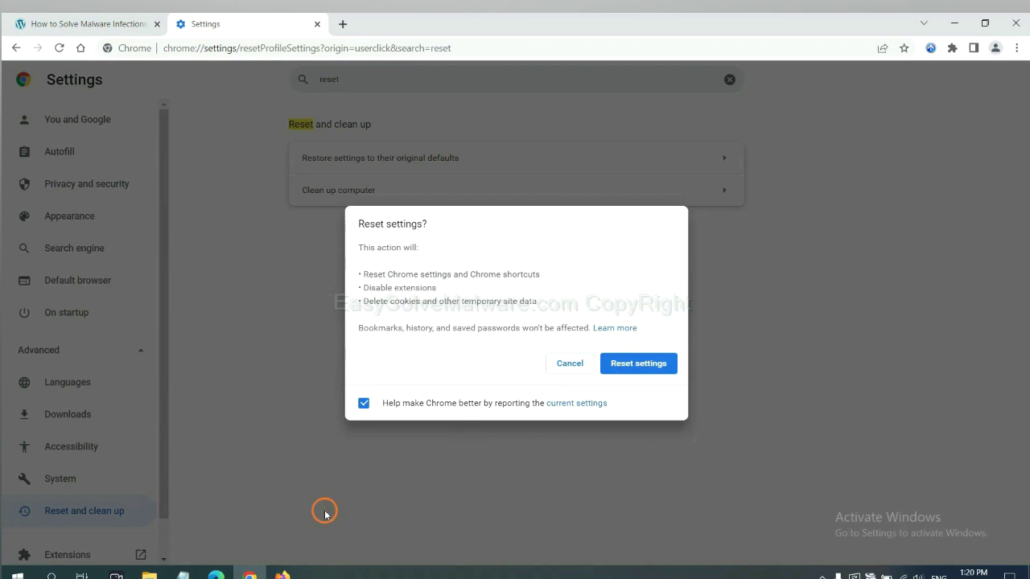
click(284, 572)
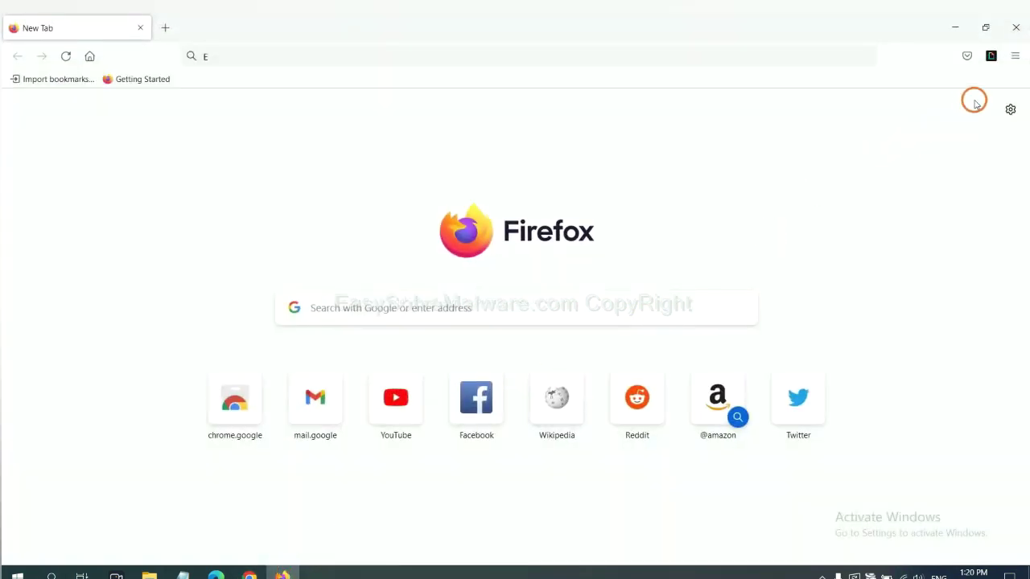
Open Firefox's Troubleshooting Information page and start Refresh Firefox to restore its defaults.
click(1014, 57)
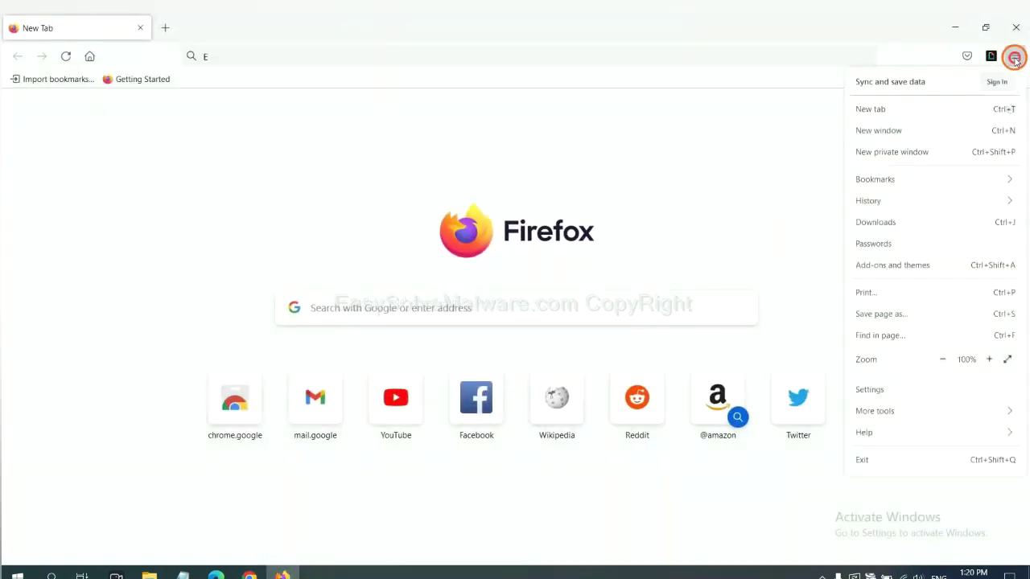
click(887, 431)
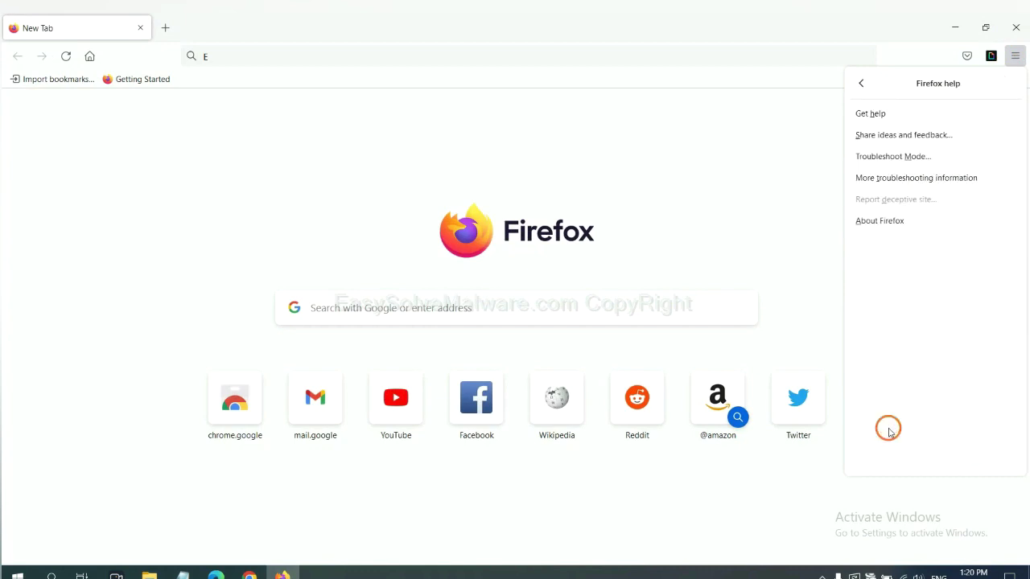
click(906, 179)
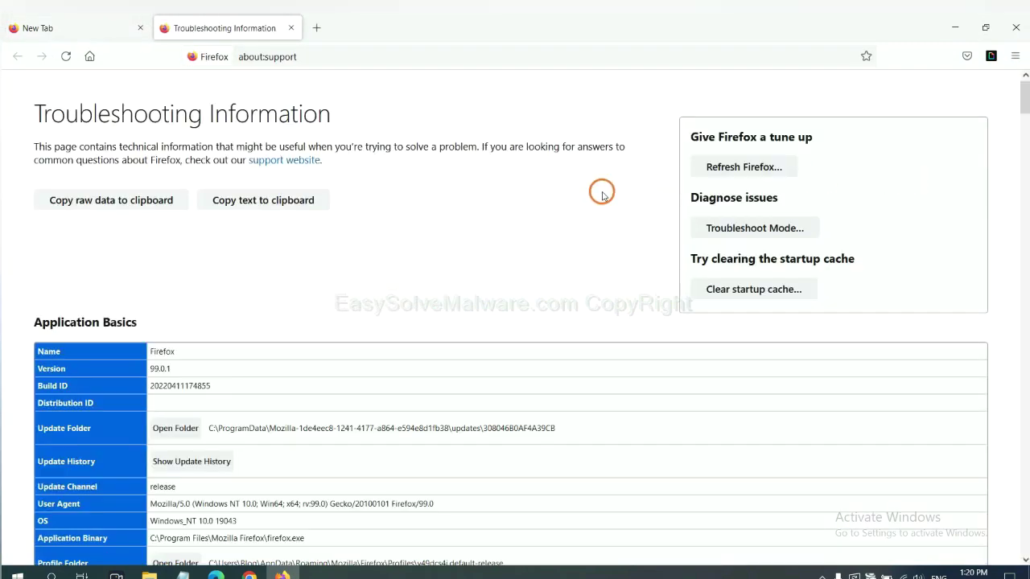
click(725, 171)
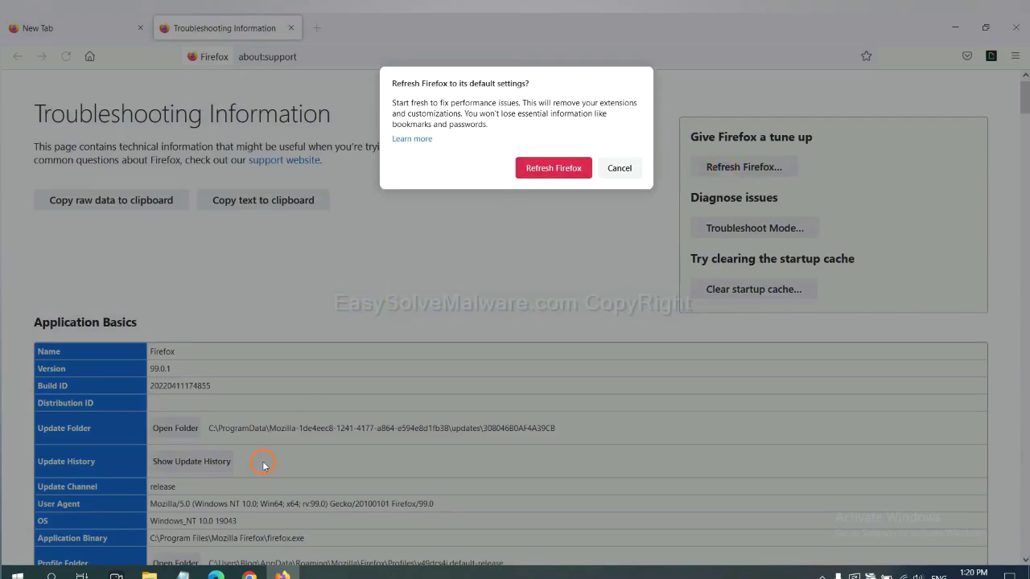
click(216, 576)
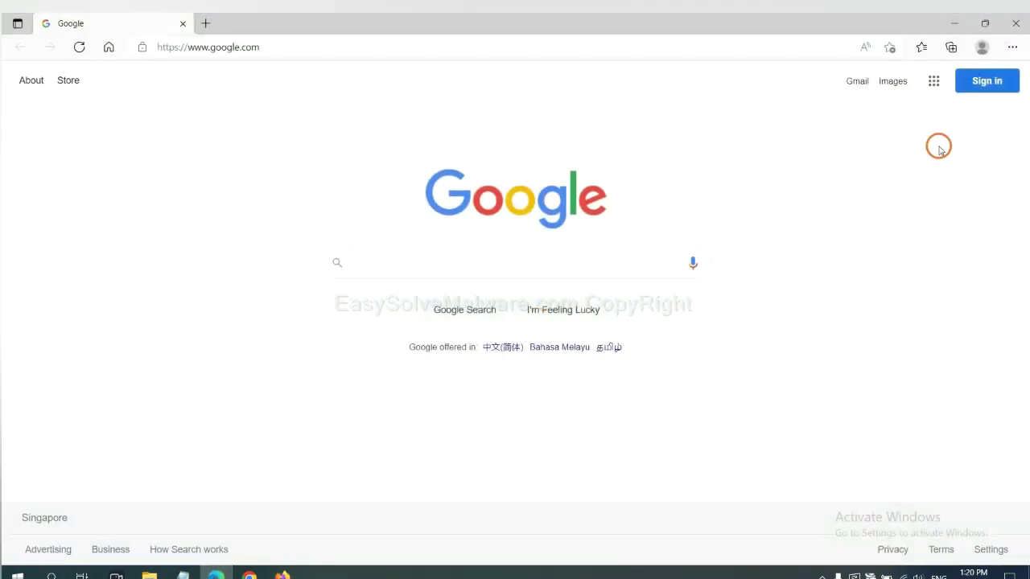
Search Edge's settings for 'reset' and choose Restore settings to their default values.
click(1012, 47)
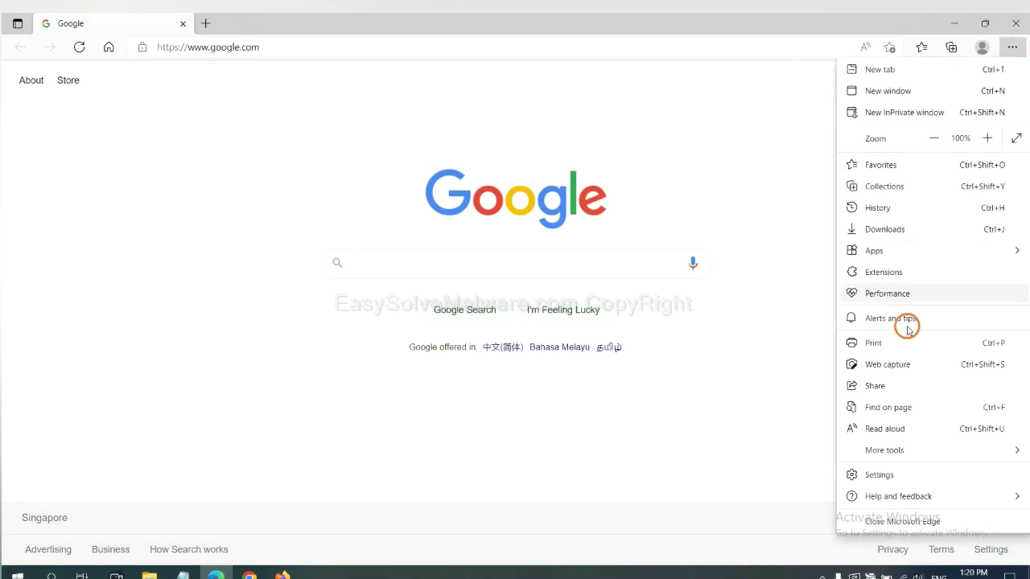
click(879, 475)
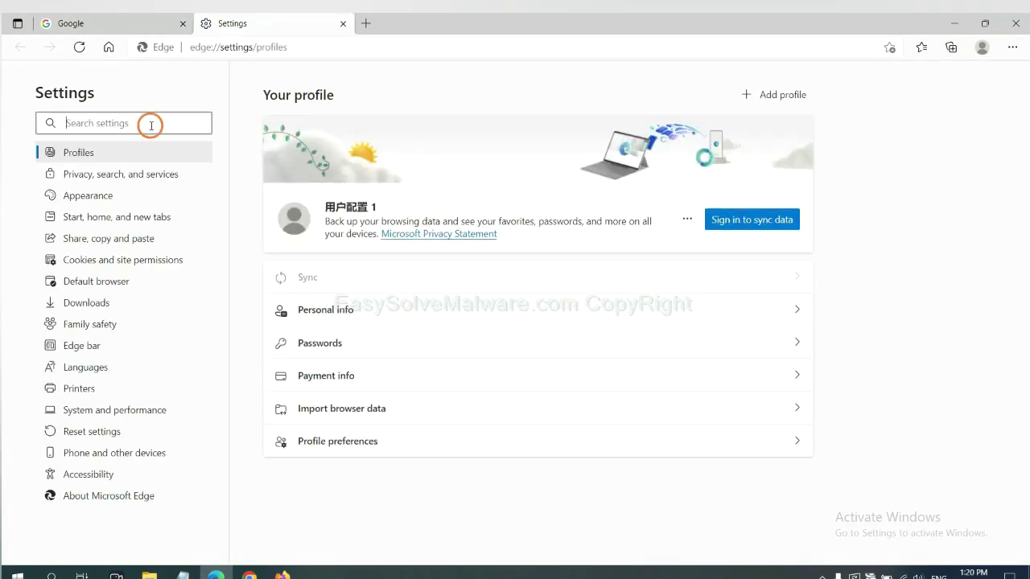
text(reset)
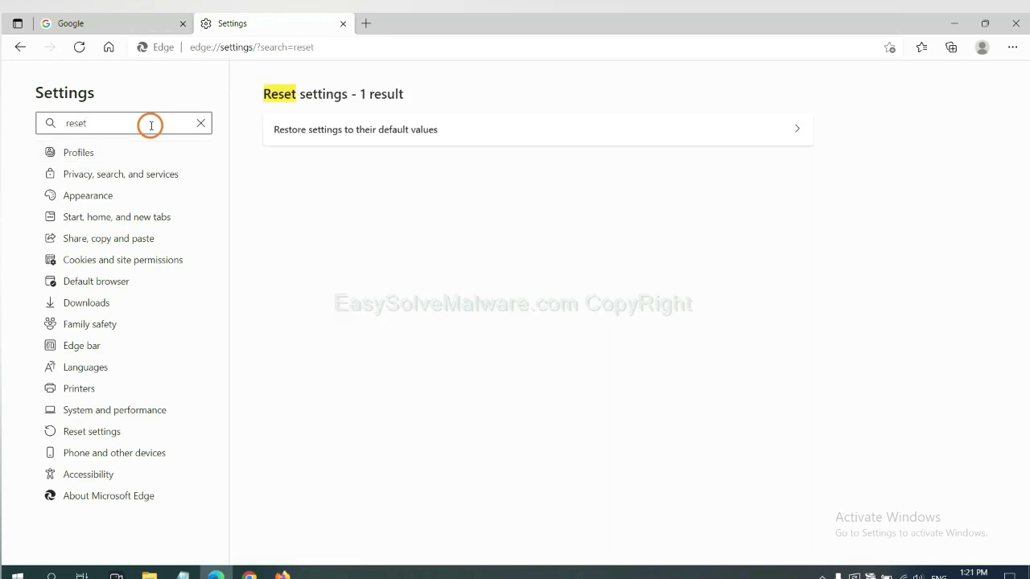
click(361, 129)
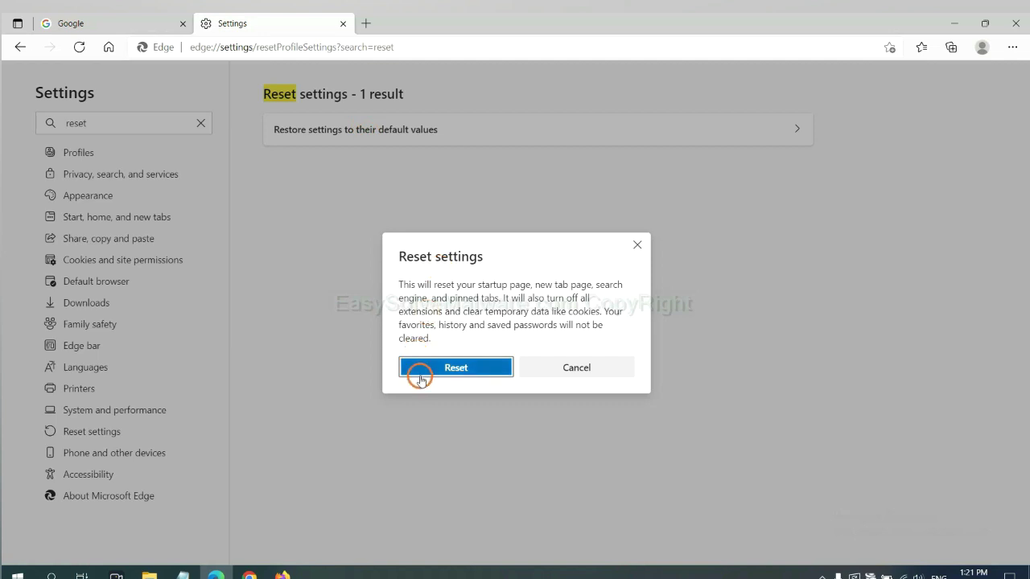